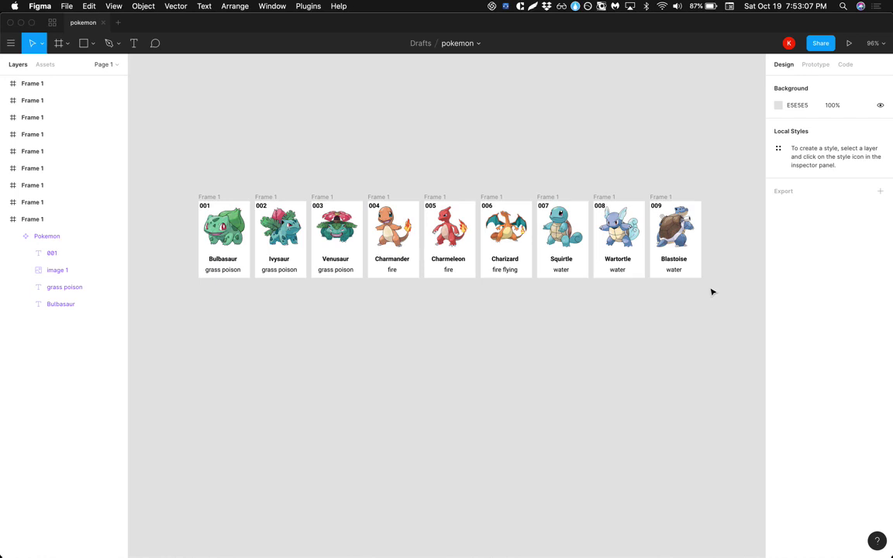
Glance at the plugins list and the Airtable pokedex base, then come back to Figma.
{"action": "left_click", "coordinate": [307, 6]}
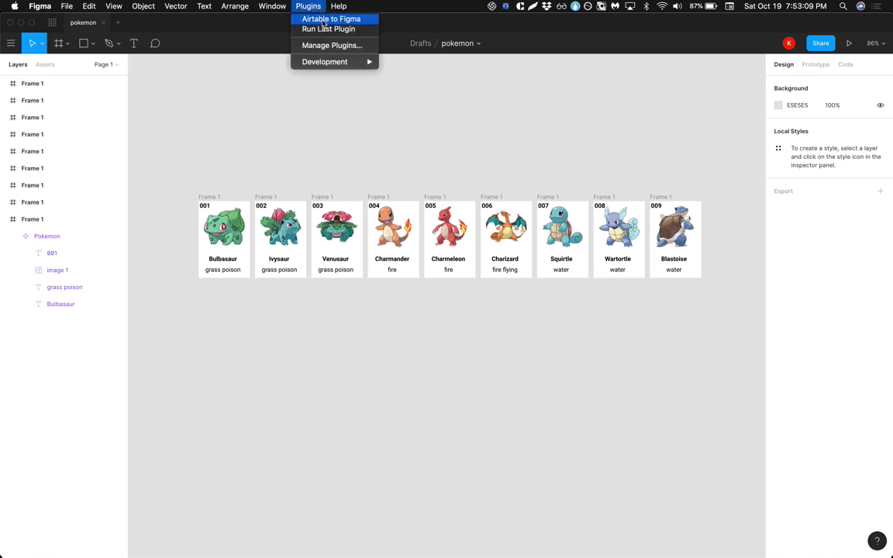
{"action": "left_click", "coordinate": [323, 147]}
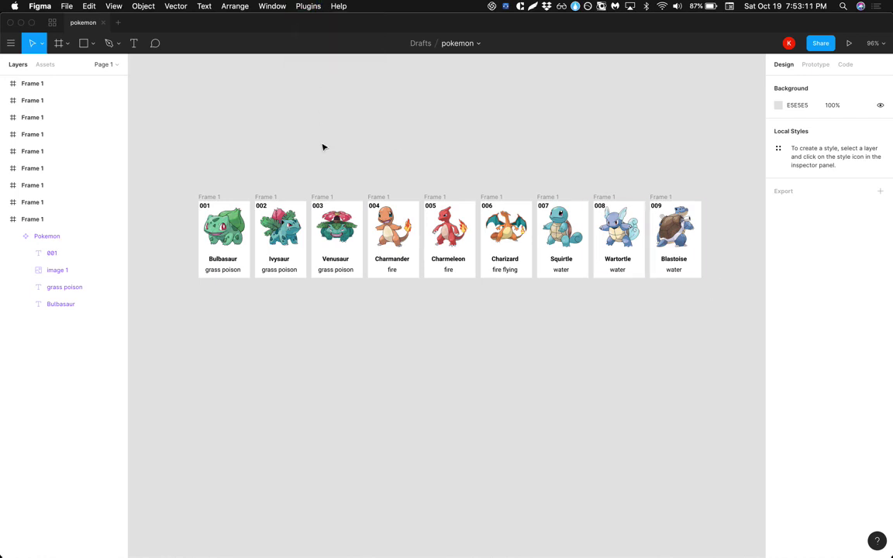
{"action": "key", "text": "super+Tab"}
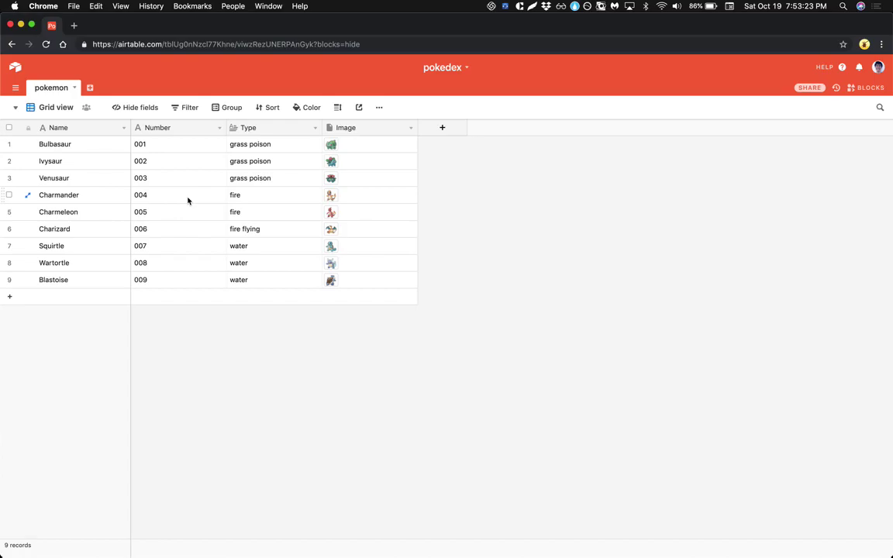
{"action": "key", "text": "super+Tab"}
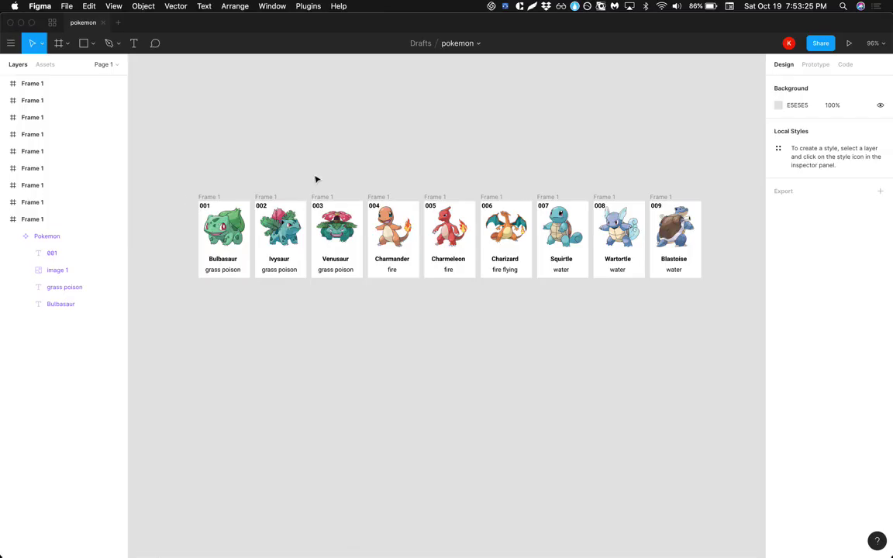
Search all plugins for 'airtable' and open the Airtable to Figma plugin's details.
{"action": "left_click", "coordinate": [314, 5]}
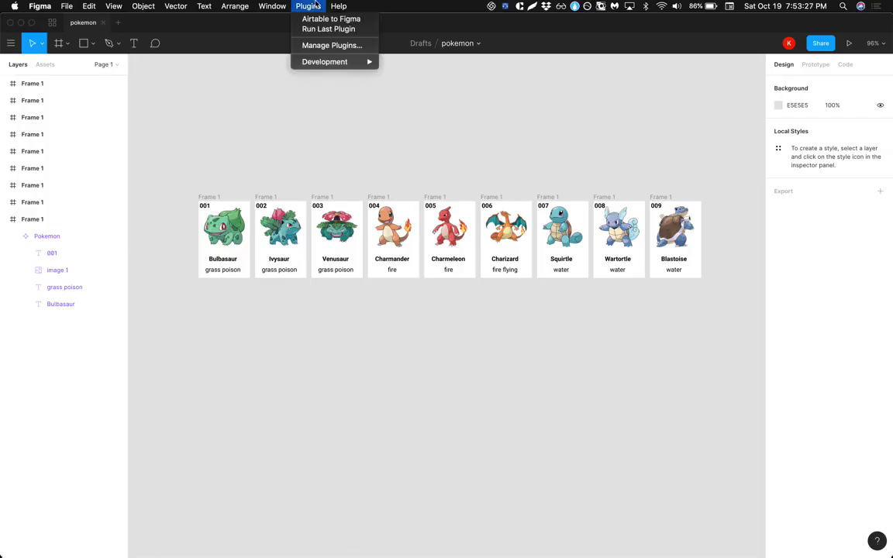
{"action": "left_click", "coordinate": [314, 45]}
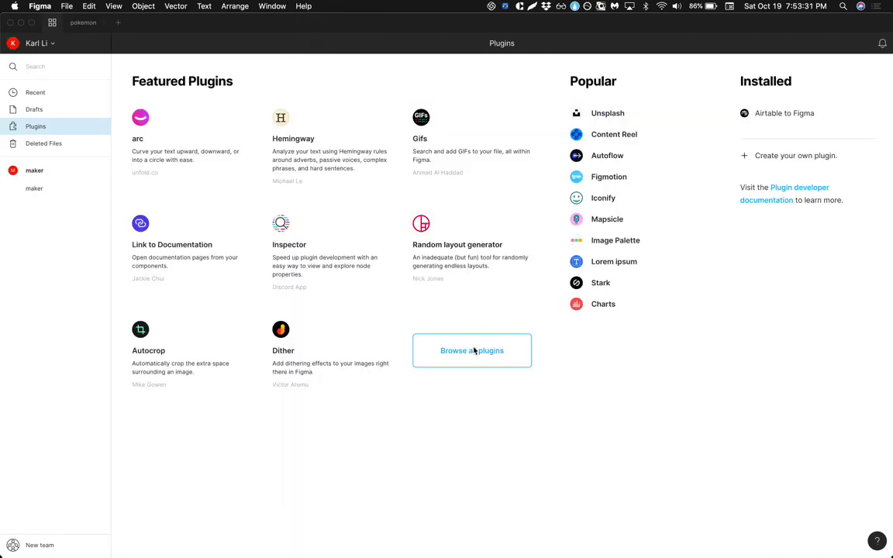
{"action": "left_click", "coordinate": [472, 350]}
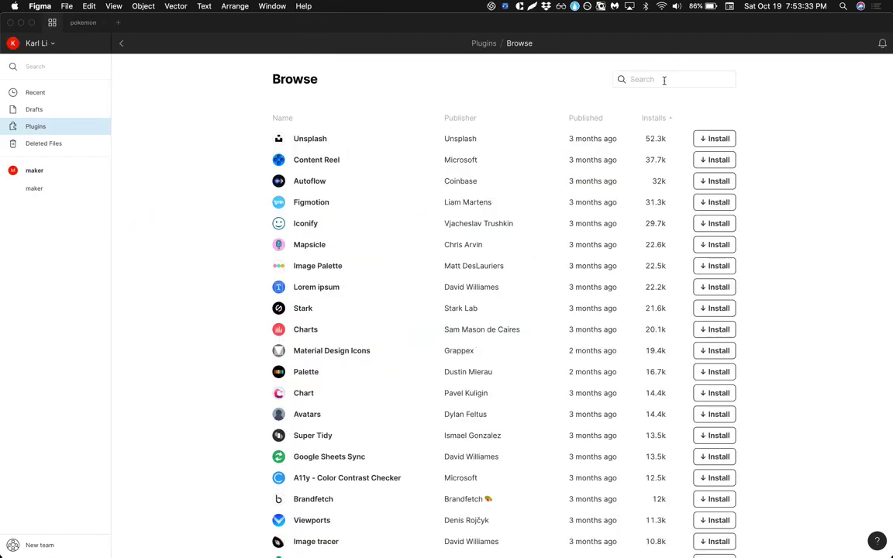
{"action": "type", "text": "airtable"}
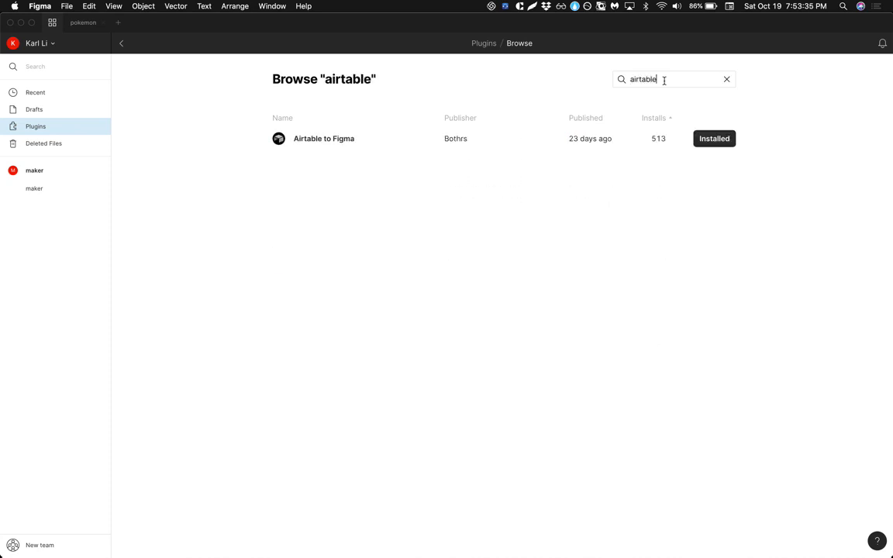
{"action": "left_click", "coordinate": [347, 140]}
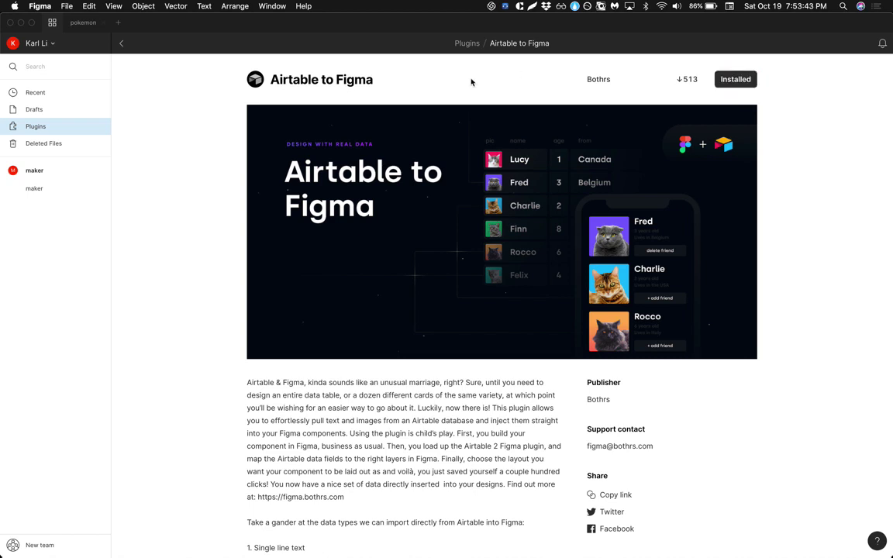
Back in the pokemon file, select the Bulbasaur card's Frame 1 and zoom in.
{"action": "left_click", "coordinate": [78, 23]}
{"action": "left_click", "coordinate": [209, 197]}
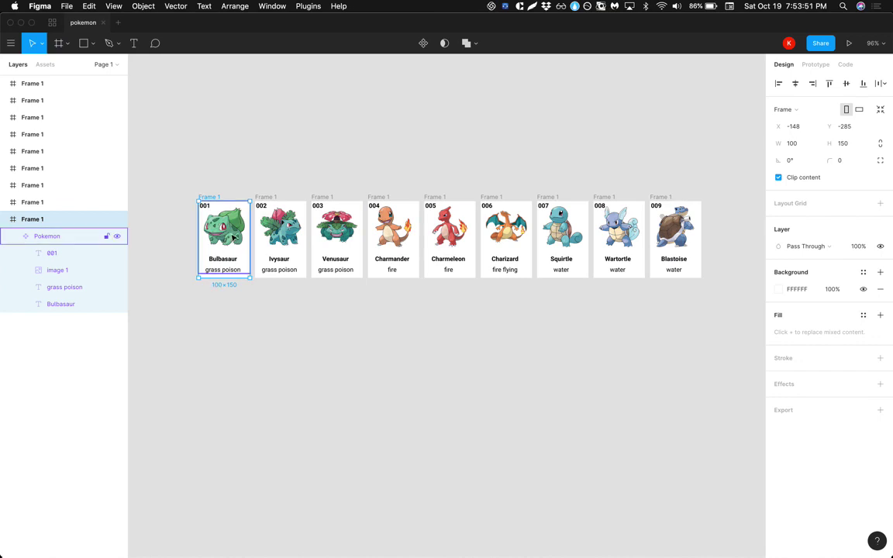
{"action": "left_click", "coordinate": [219, 309]}
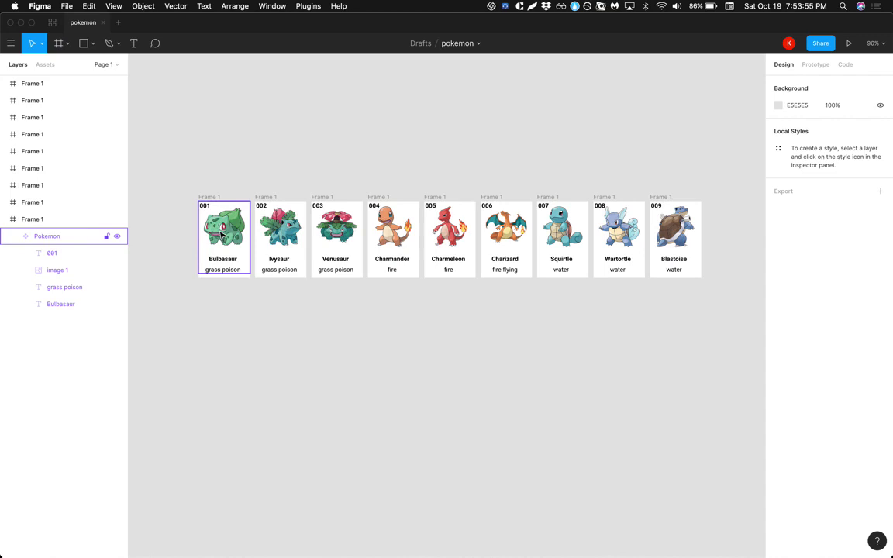
{"action": "left_click", "coordinate": [200, 196]}
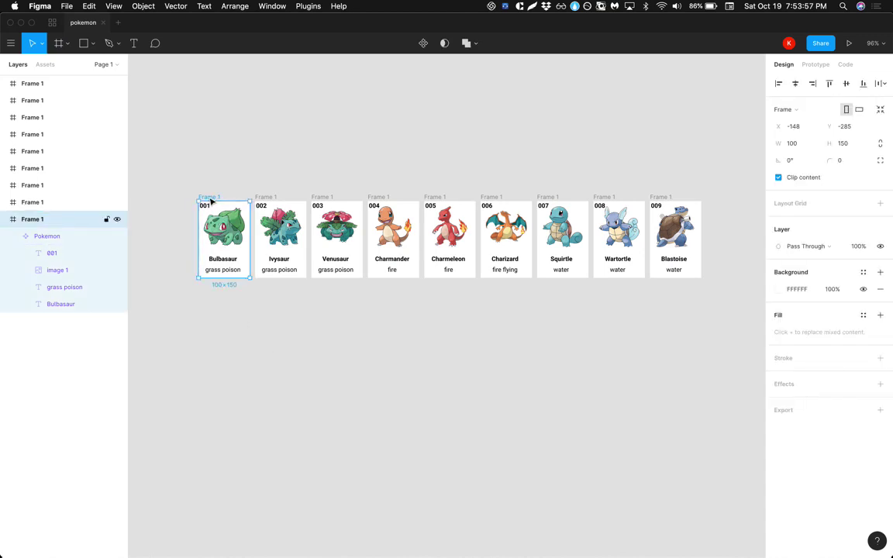
{"action": "scroll", "coordinate": [234, 297], "scroll_direction": "up", "scroll_amount": 3}
{"action": "scroll", "coordinate": [234, 297], "scroll_direction": "up", "scroll_amount": 5}
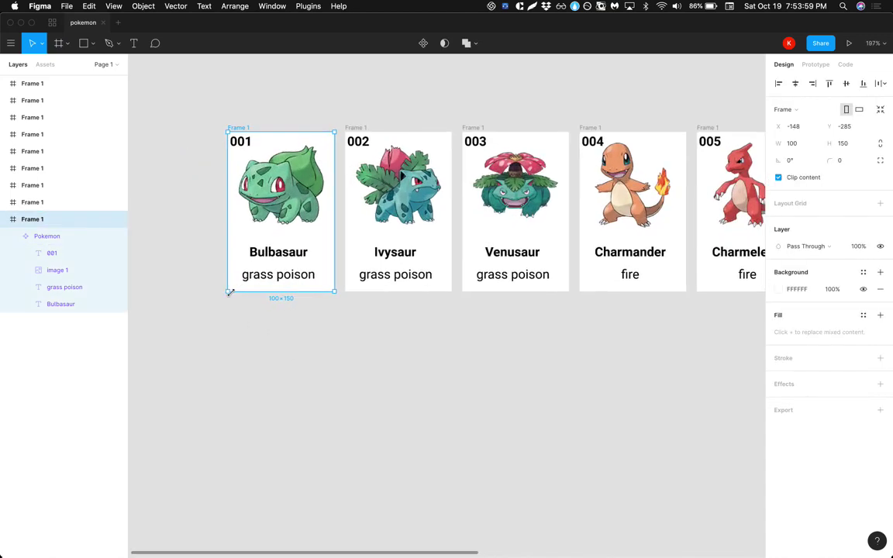
Inspect the Bulbasaur card's Pokemon component instance, then clear the selection.
{"action": "left_click", "coordinate": [265, 198]}
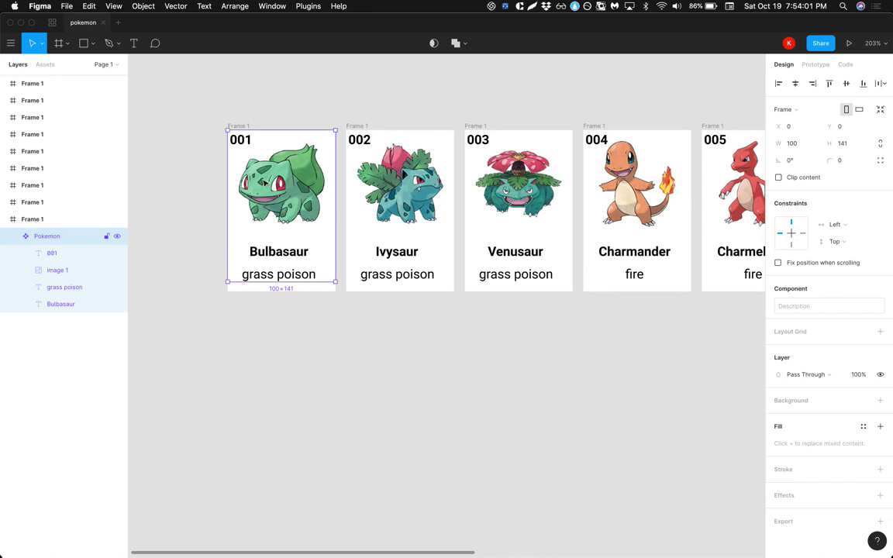
{"action": "scroll", "coordinate": [266, 186], "scroll_direction": "down", "scroll_amount": 5}
{"action": "scroll", "coordinate": [266, 183], "scroll_direction": "up", "scroll_amount": 1}
{"action": "scroll", "coordinate": [266, 183], "scroll_direction": "right", "scroll_amount": 1}
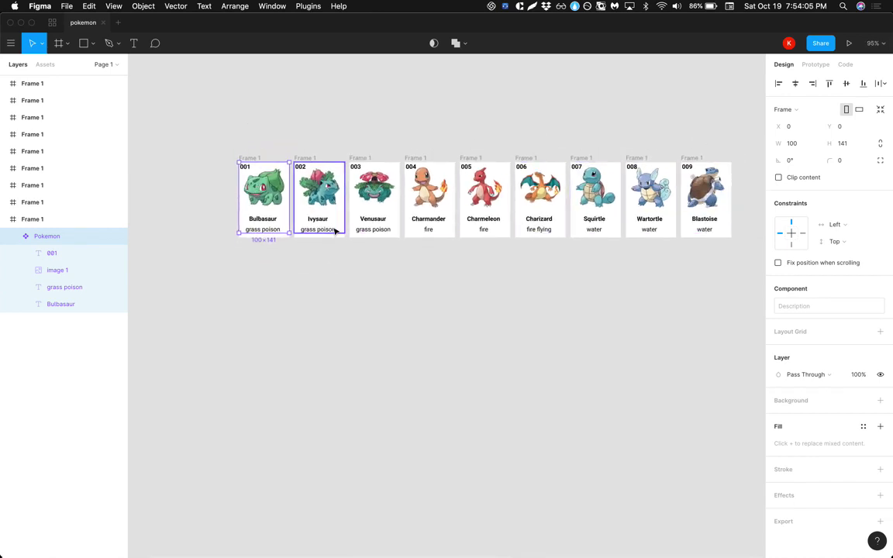
{"action": "left_click", "coordinate": [316, 265]}
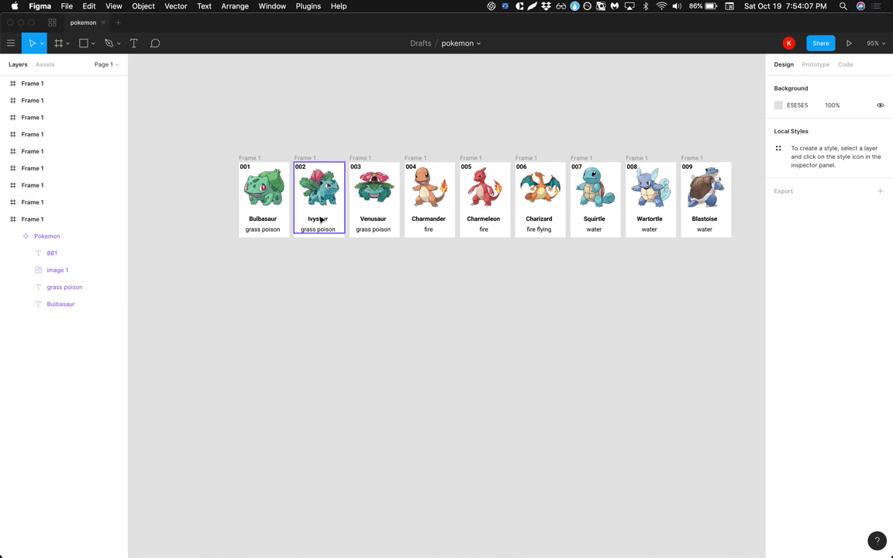
{"action": "left_click", "coordinate": [267, 199]}
{"action": "left_click", "coordinate": [296, 253]}
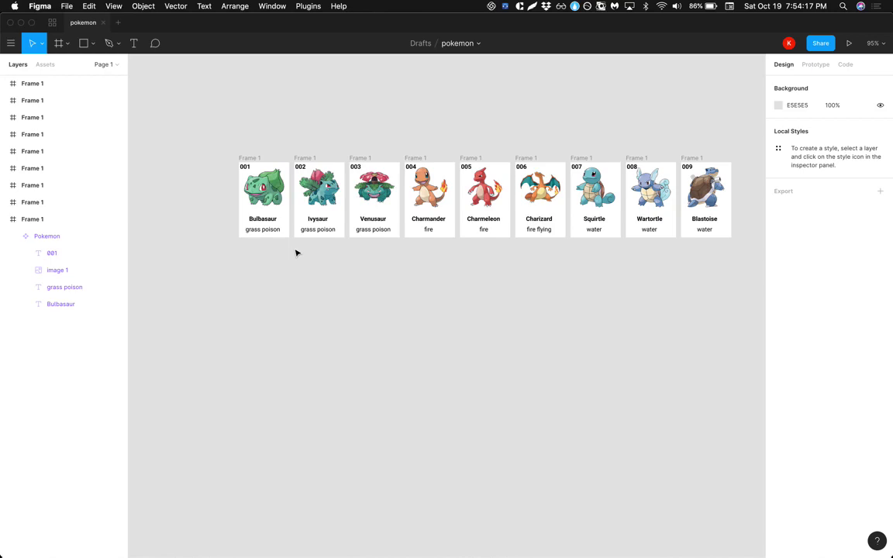
In a new file, size Frame 1 to width 100 and height 150, then zoom to fit it.
{"action": "left_click", "coordinate": [117, 23]}
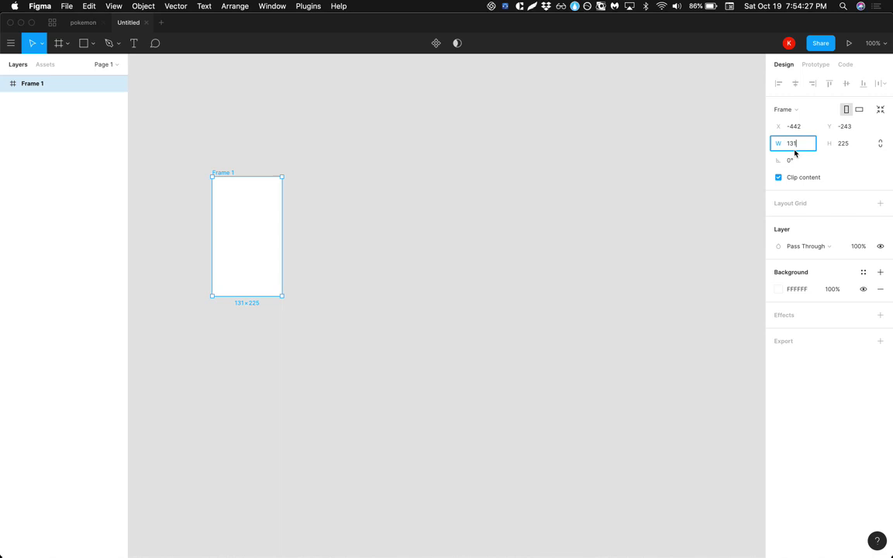
{"action": "type", "text": "100"}
{"action": "key", "text": "Return"}
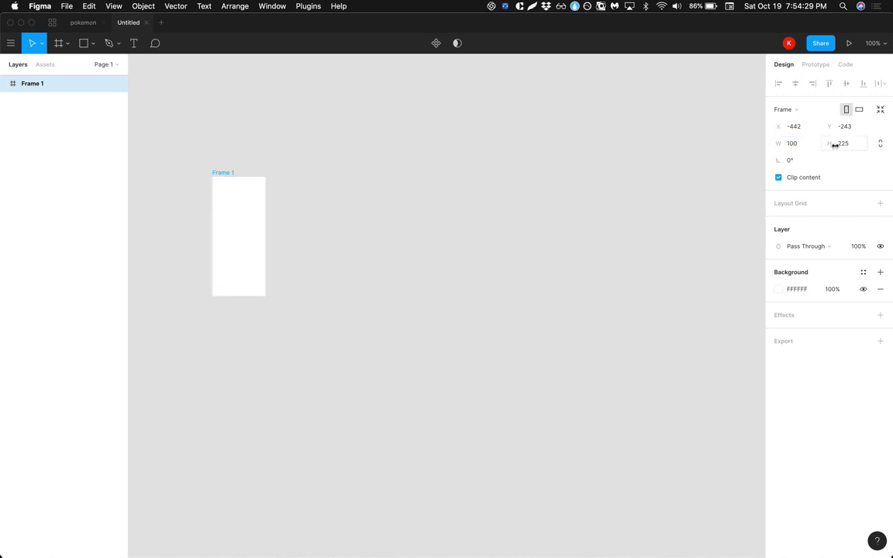
{"action": "left_click", "coordinate": [842, 144]}
{"action": "type", "text": "150"}
{"action": "key", "text": "Return"}
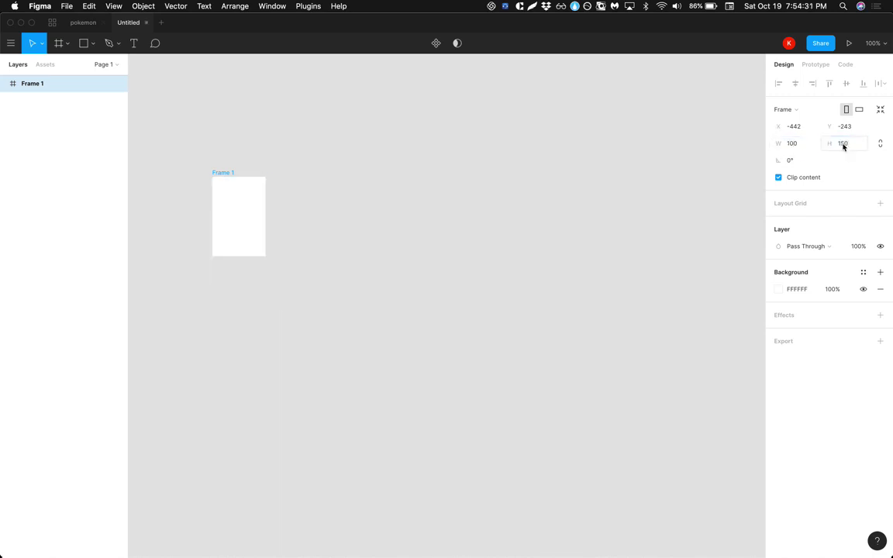
{"action": "left_click", "coordinate": [299, 229]}
{"action": "left_click", "coordinate": [229, 179]}
{"action": "key", "text": "shift+2"}
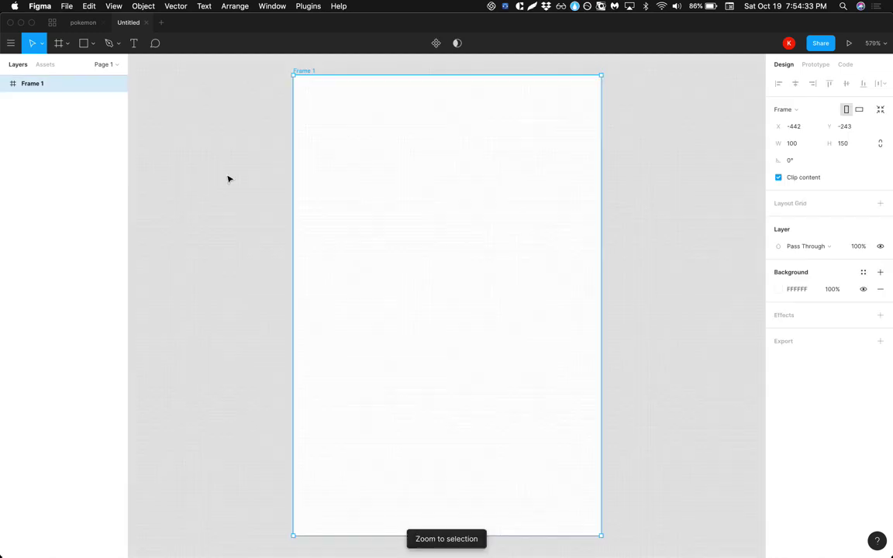
{"action": "key", "text": "Escape"}
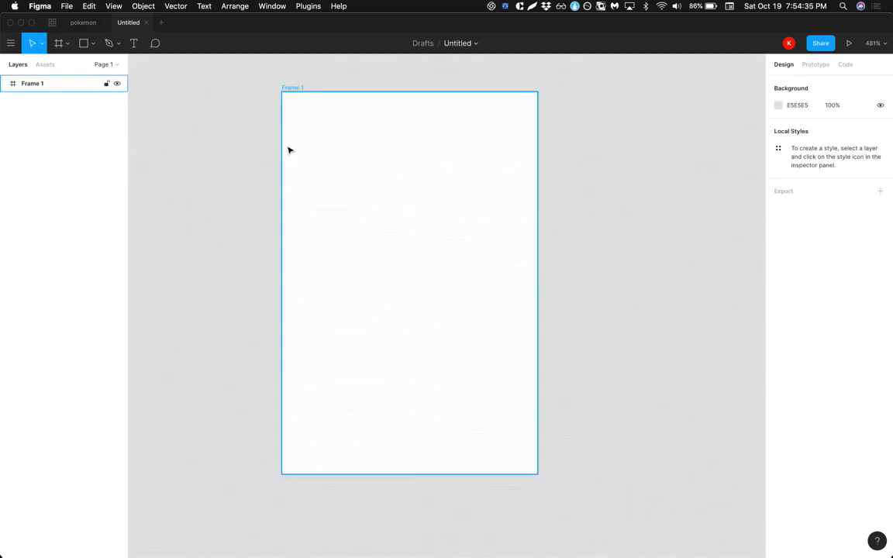
Add a bold '001' text label at the card's top-left corner.
{"action": "key", "text": "t"}
{"action": "left_click", "coordinate": [294, 105]}
{"action": "type", "text": "001"}
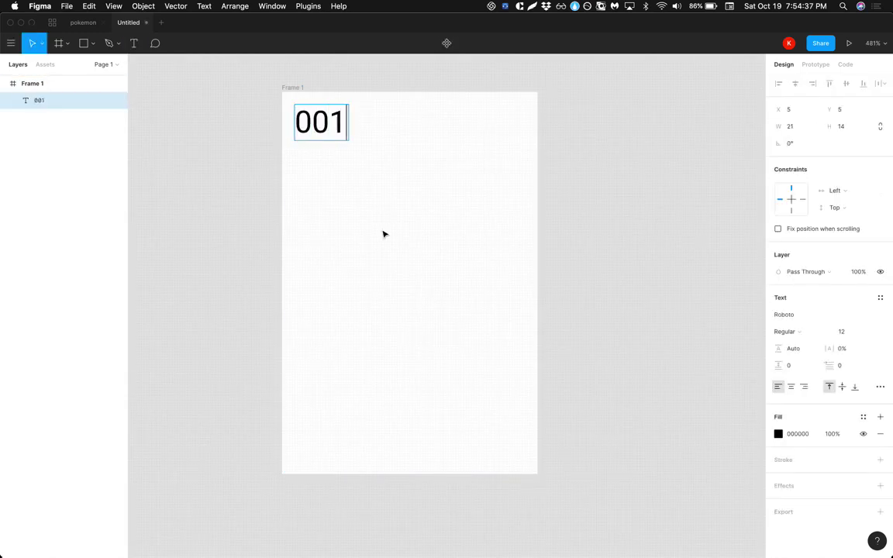
{"action": "key", "text": "Escape"}
{"action": "key", "text": "super+b"}
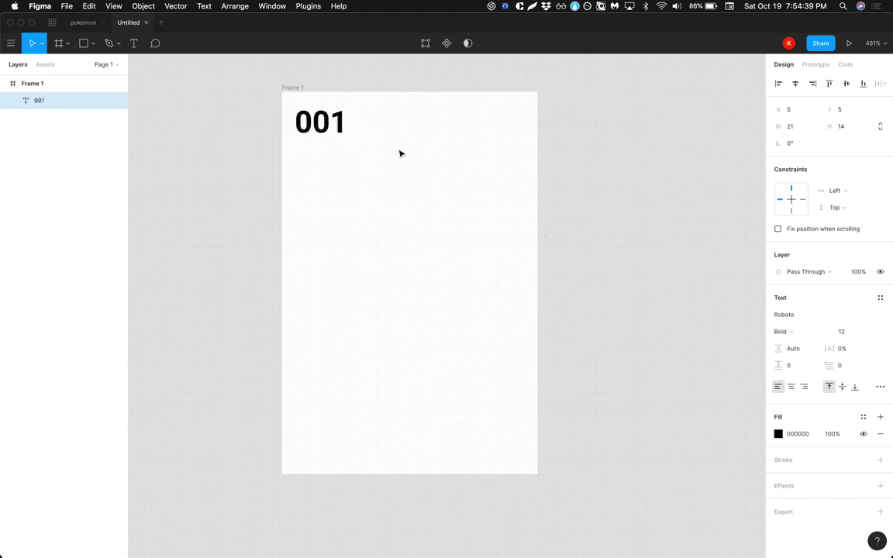
{"action": "left_click", "coordinate": [556, 201]}
Add 'Name' and 'Type' text labels in the card's lower half.
{"action": "key", "text": "t"}
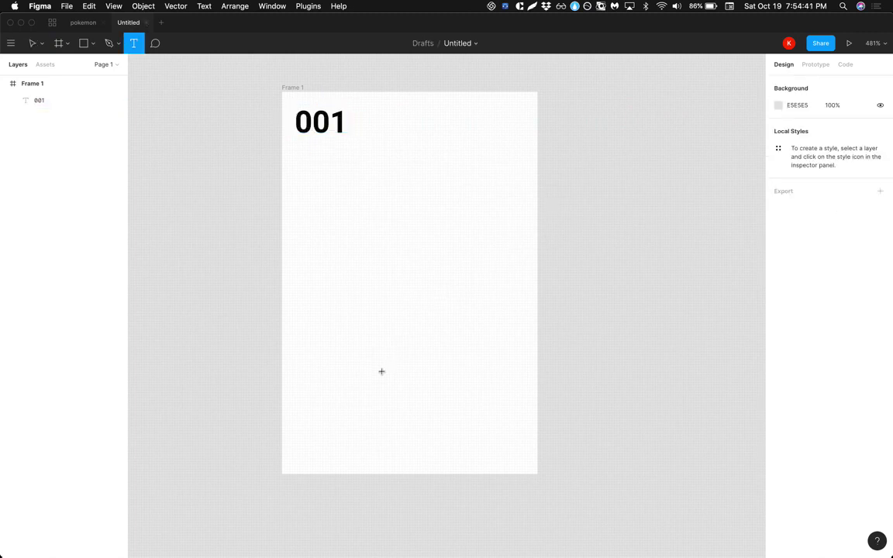
{"action": "left_click", "coordinate": [382, 362]}
{"action": "type", "text": "Name"}
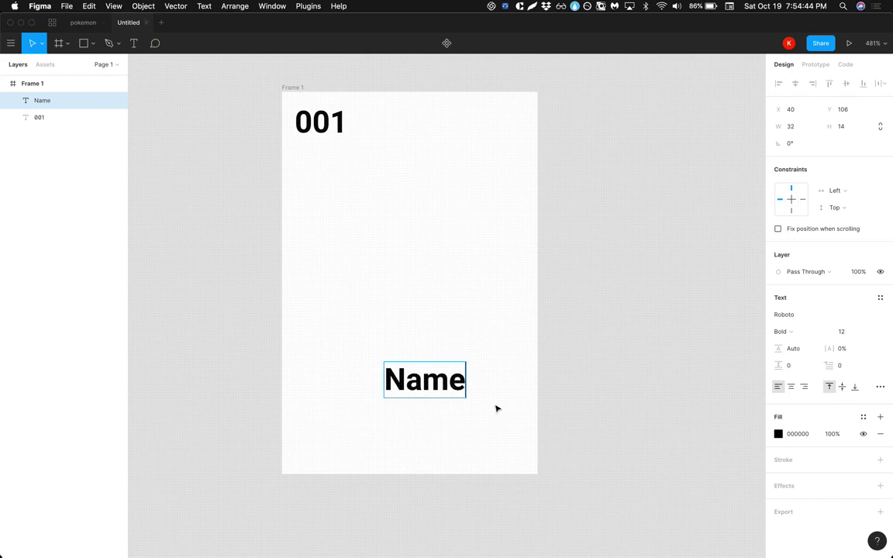
{"action": "key", "text": "Escape"}
{"action": "key", "text": "Return"}
{"action": "left_click", "coordinate": [416, 437]}
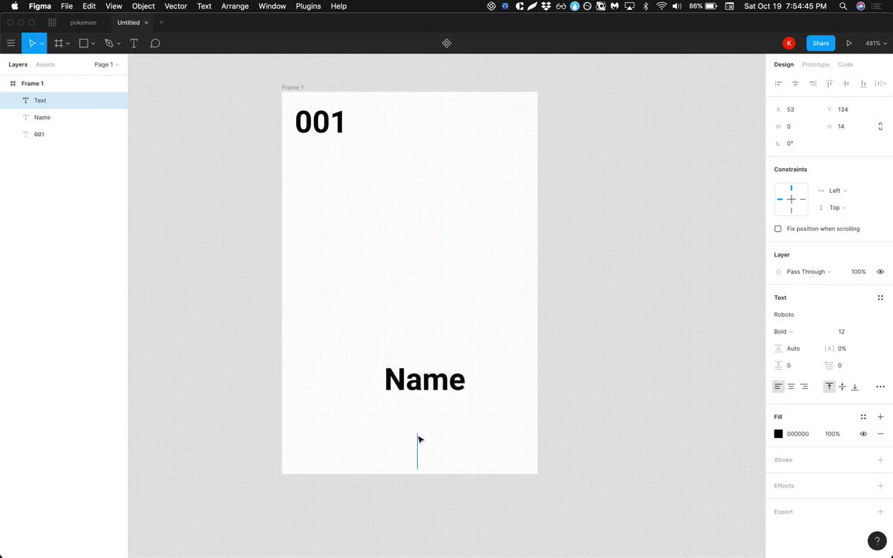
{"action": "type", "text": "Type"}
{"action": "key", "text": "Escape"}
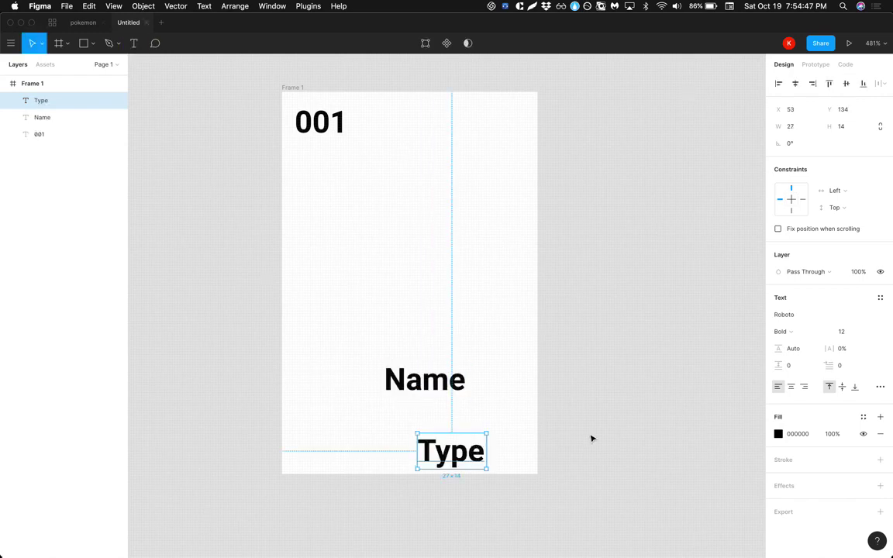
Centre Name and Type horizontally on the card and move Type up under Name.
{"action": "left_click_drag", "start_coordinate": [415, 317], "coordinate": [442, 486]}
{"action": "key", "text": "alt+h"}
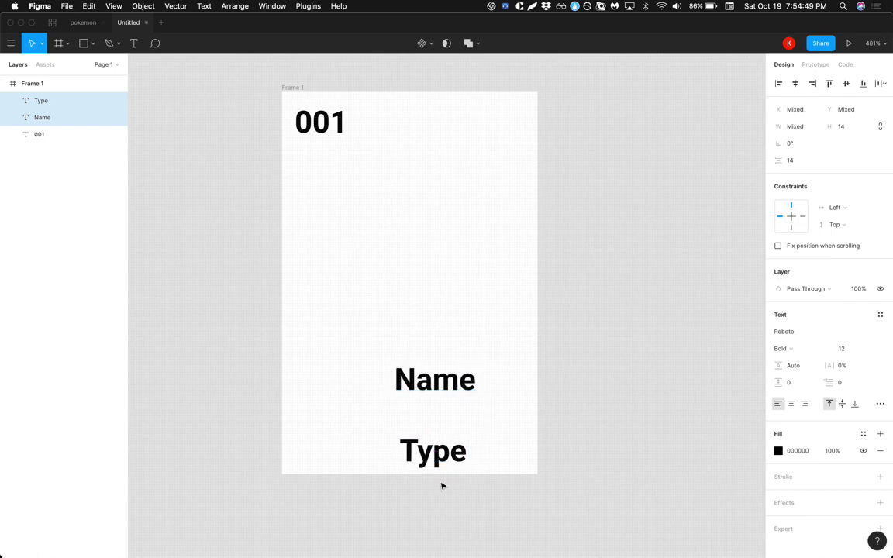
{"action": "left_click_drag", "start_coordinate": [457, 380], "coordinate": [431, 379]}
{"action": "left_click", "coordinate": [517, 462]}
{"action": "left_click_drag", "start_coordinate": [392, 460], "coordinate": [406, 437]}
{"action": "left_click", "coordinate": [486, 424]}
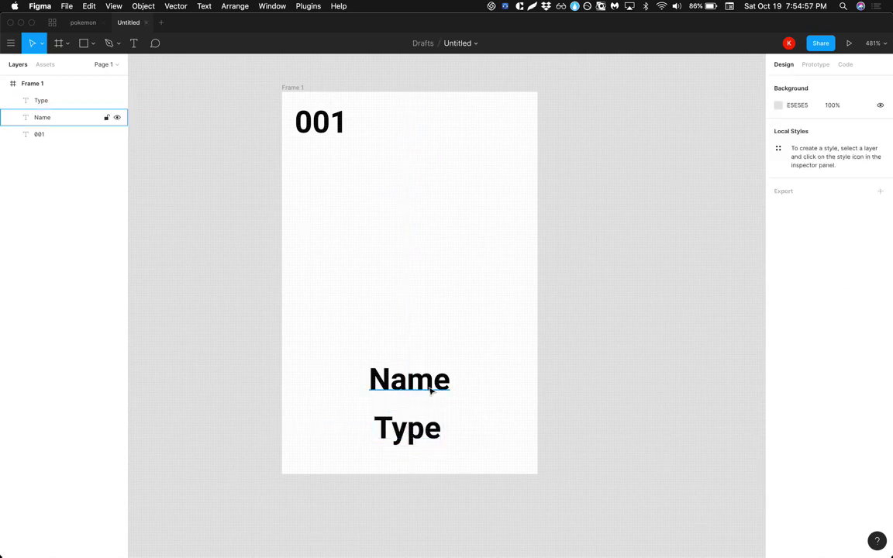
Change the Type label's weight from Bold to Regular.
{"action": "left_click", "coordinate": [433, 387]}
{"action": "left_click", "coordinate": [430, 428]}
{"action": "key", "text": "super+b"}
{"action": "left_click", "coordinate": [481, 416]}
{"action": "left_click", "coordinate": [436, 424]}
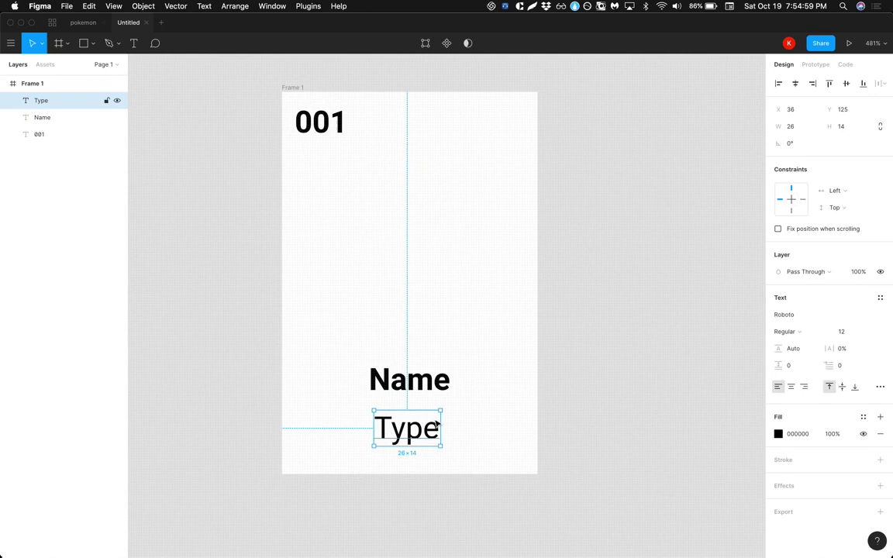
{"action": "left_click", "coordinate": [429, 311]}
{"action": "left_click_drag", "start_coordinate": [428, 311], "coordinate": [418, 464]}
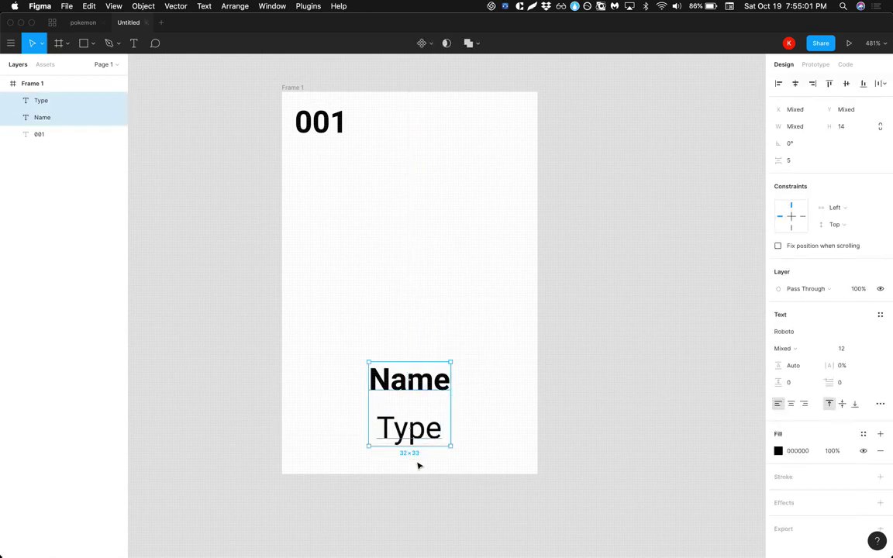
{"action": "left_click", "coordinate": [509, 325]}
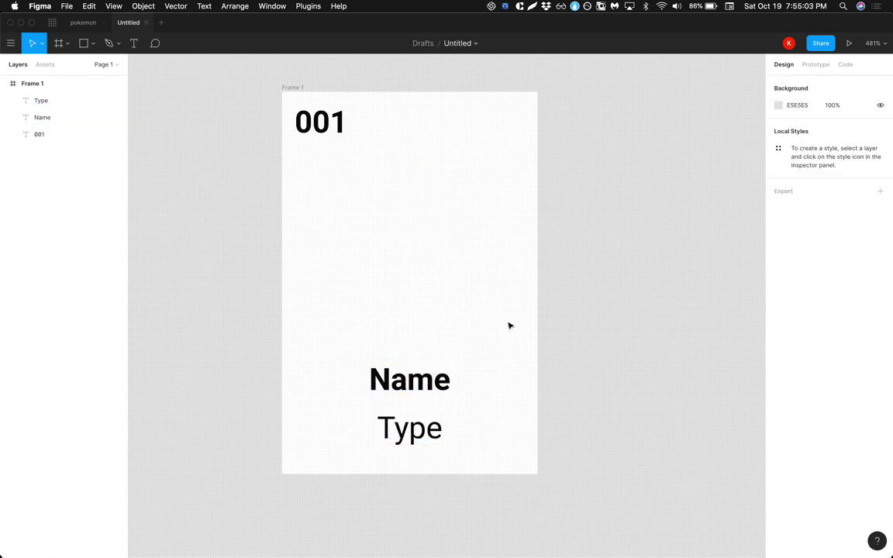
Copy the Bulbasaur image from the pokemon file and paste it inside Frame 1.
{"action": "left_click", "coordinate": [83, 21]}
{"action": "double_click", "coordinate": [269, 194]}
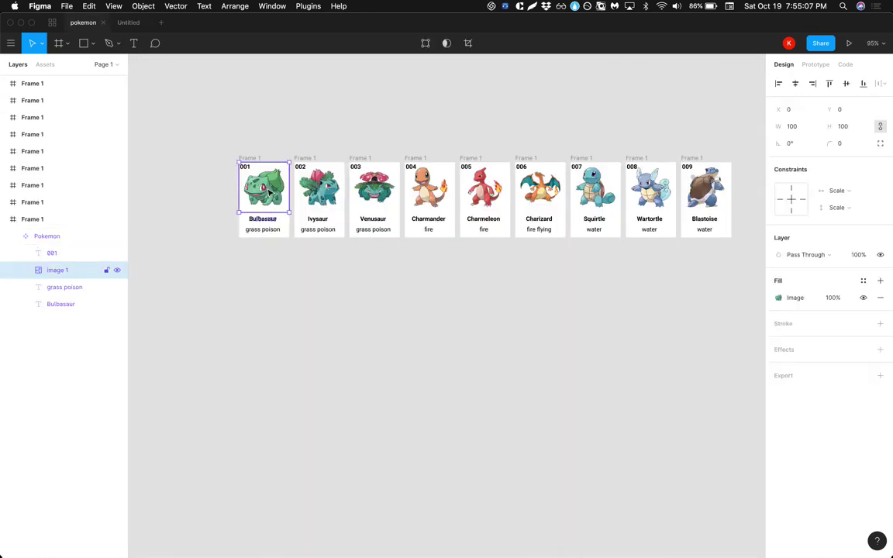
{"action": "key", "text": "super+c"}
{"action": "left_click", "coordinate": [130, 21]}
{"action": "key", "text": "super+v"}
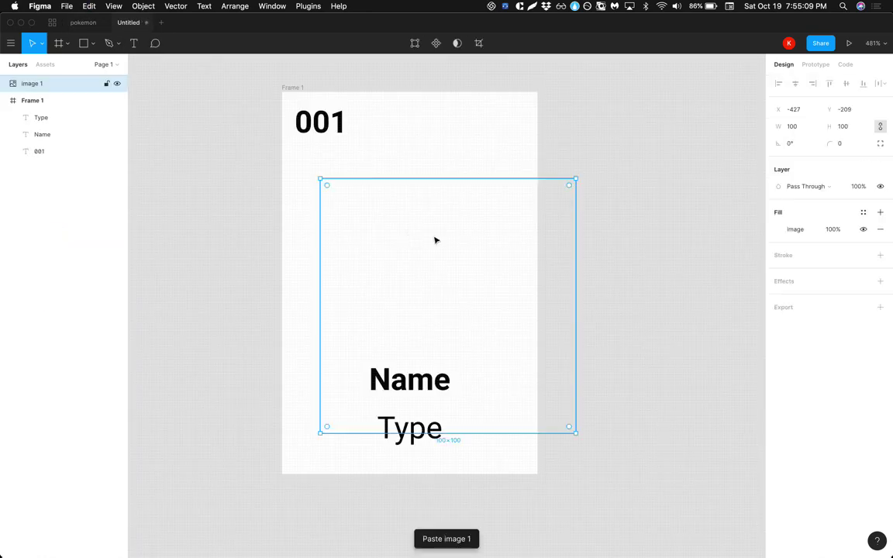
{"action": "key", "text": "super+z"}
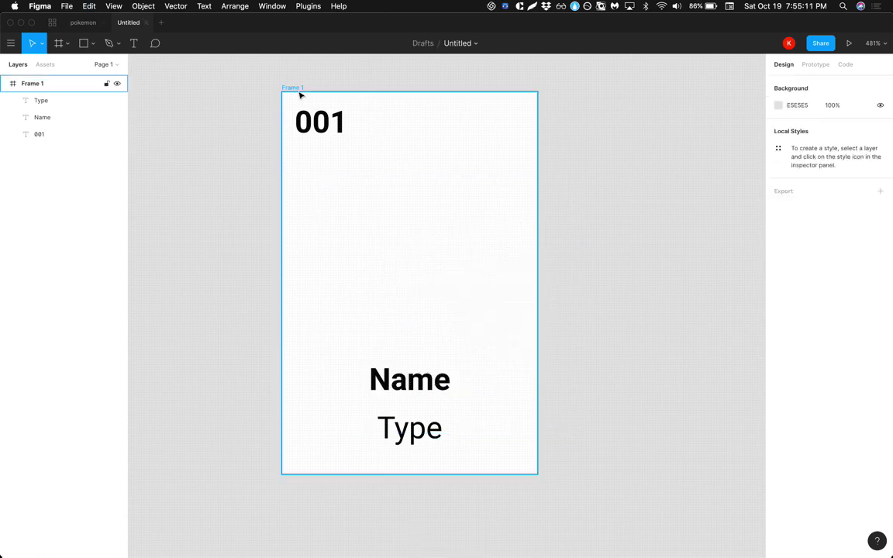
{"action": "left_click", "coordinate": [301, 95]}
{"action": "key", "text": "super+v"}
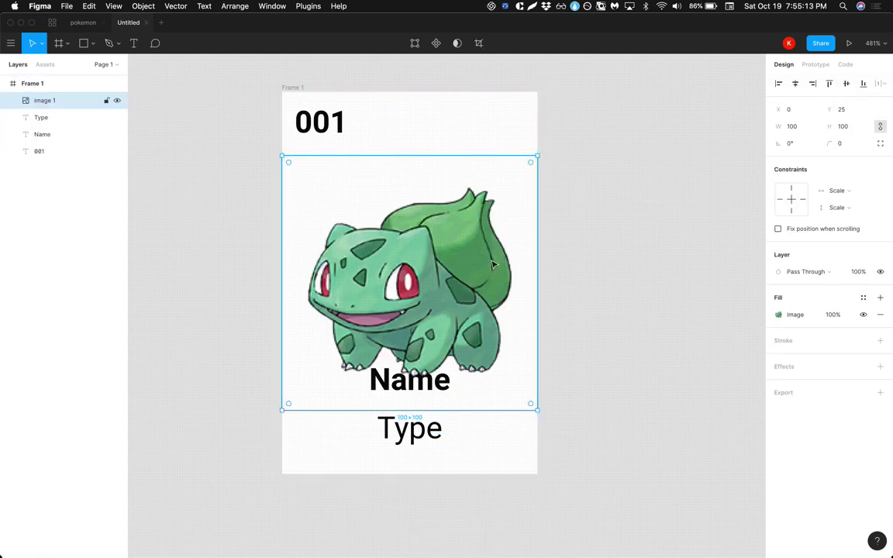
Move the Bulbasaur image up to the top of the card, under 001.
{"action": "left_click_drag", "start_coordinate": [493, 265], "coordinate": [493, 202]}
{"action": "left_click", "coordinate": [623, 291]}
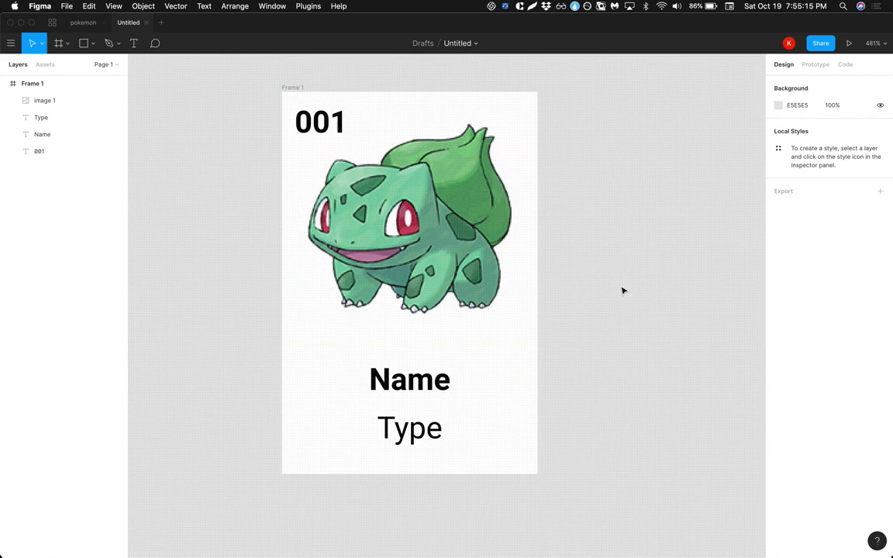
{"action": "scroll", "coordinate": [623, 291], "scroll_direction": "down", "scroll_amount": 5}
{"action": "left_click", "coordinate": [545, 249]}
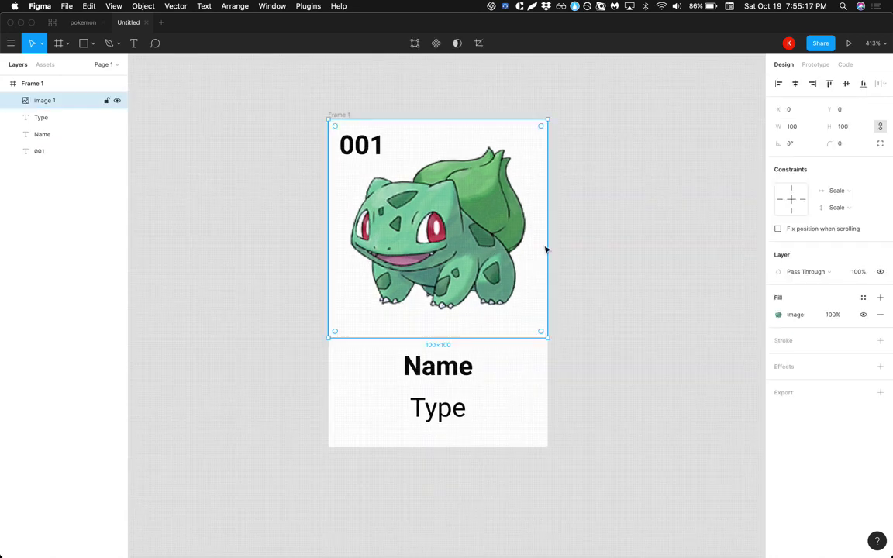
{"action": "left_click", "coordinate": [566, 254]}
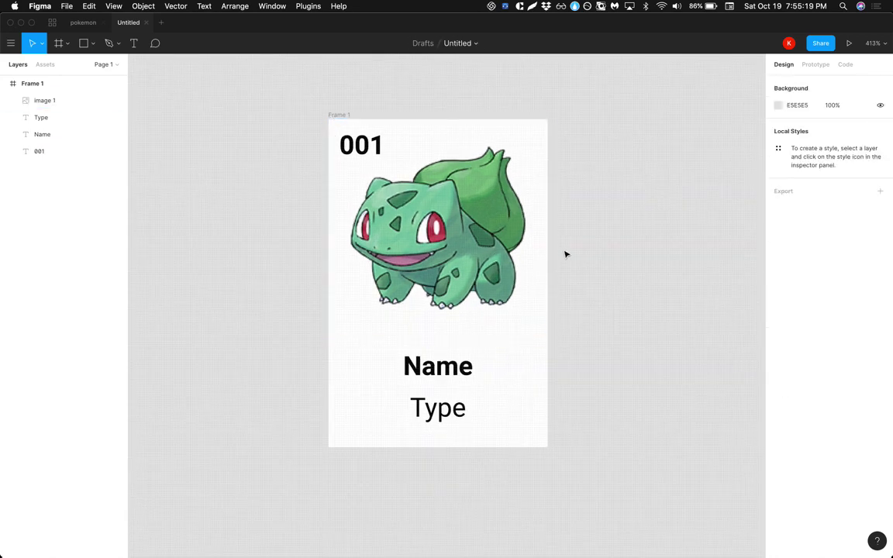
{"action": "left_click", "coordinate": [481, 224]}
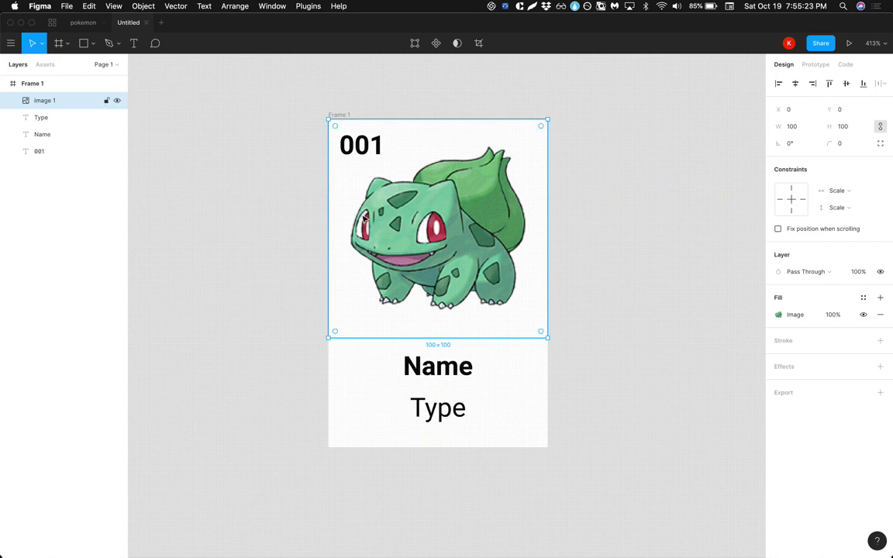
{"action": "left_click", "coordinate": [298, 222]}
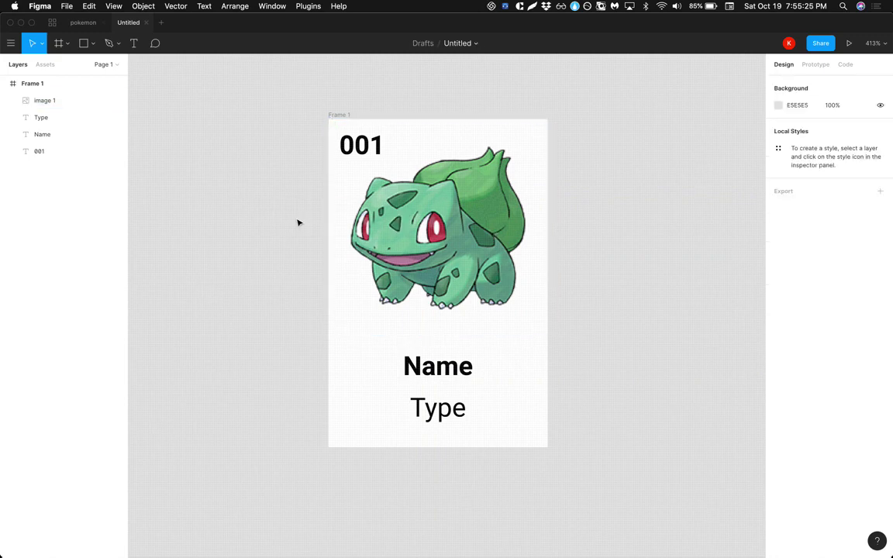
{"action": "left_click", "coordinate": [403, 236]}
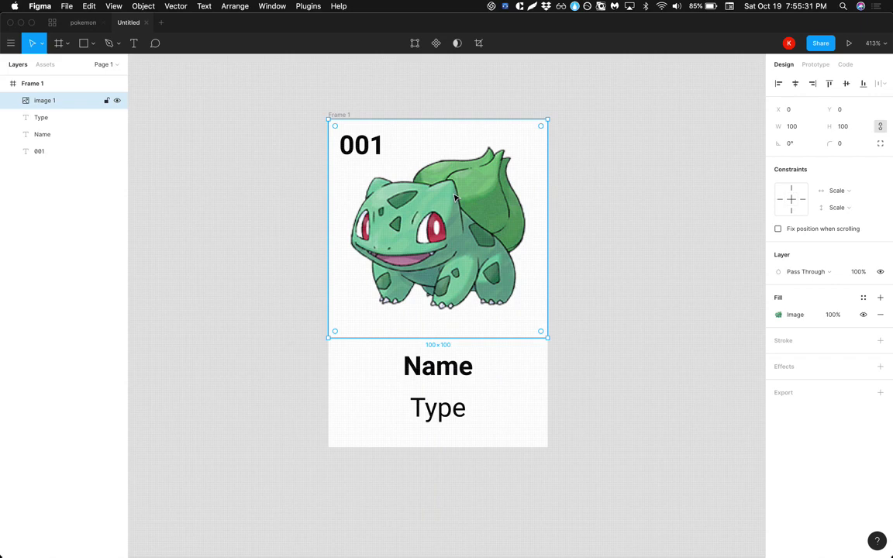
Select the image, 001, Name and Type layers and make them a component.
{"action": "left_click", "coordinate": [249, 234]}
{"action": "left_click", "coordinate": [486, 298]}
{"action": "left_click", "coordinate": [248, 210]}
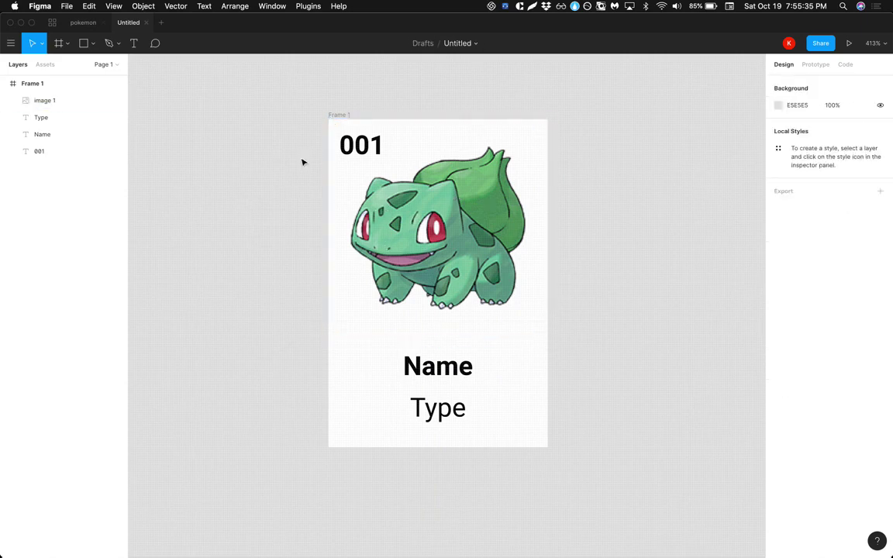
{"action": "scroll", "coordinate": [319, 153], "scroll_direction": "right", "scroll_amount": 2}
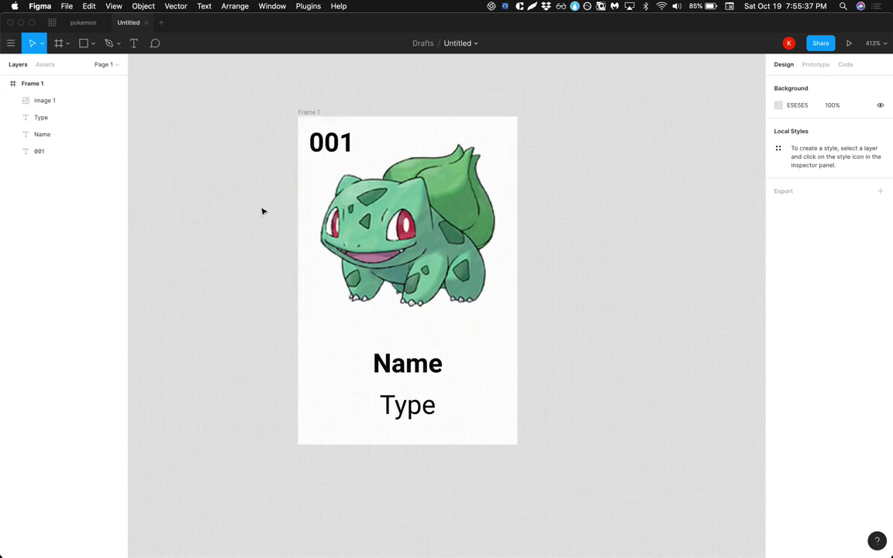
{"action": "left_click_drag", "start_coordinate": [270, 141], "coordinate": [537, 426]}
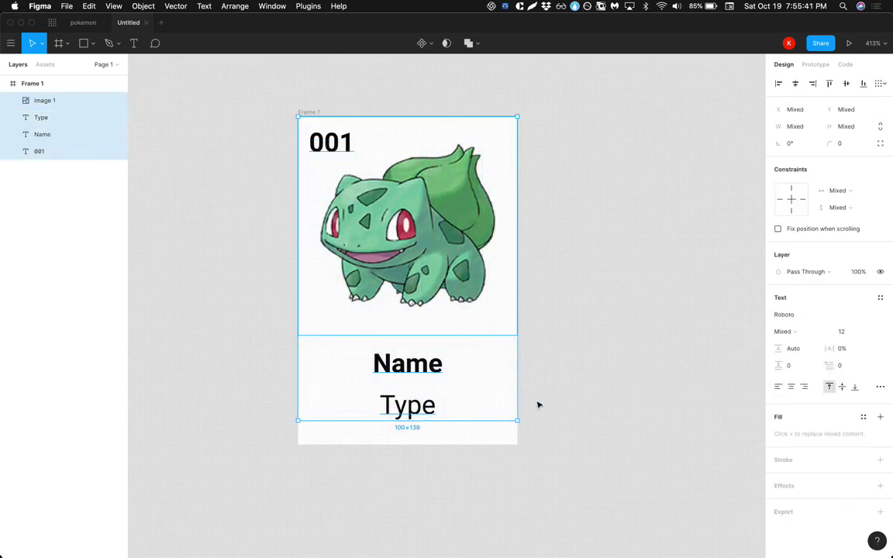
{"action": "key", "text": "super+alt+k"}
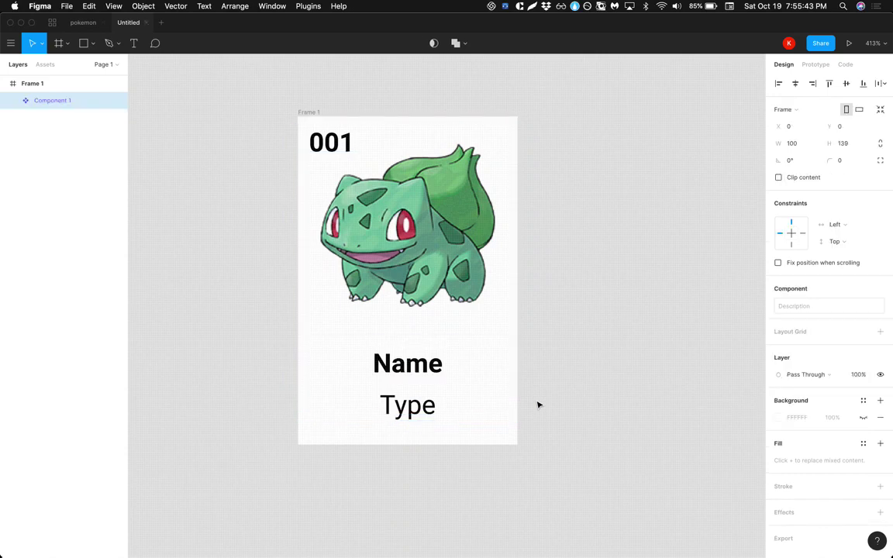
Rename the new component to 'pokemon', then switch over to the Airtable pokedex.
{"action": "key", "text": "super+r"}
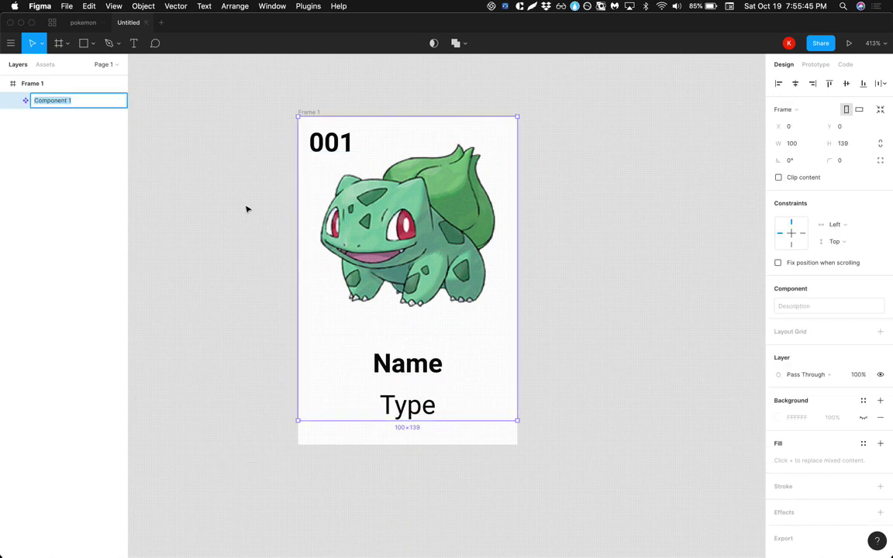
{"action": "type", "text": "pokme"}
{"action": "key", "text": "BackSpace"}
{"action": "key", "text": "BackSpace"}
{"action": "key", "text": "BackSpace"}
{"action": "key", "text": "BackSpace"}
{"action": "type", "text": "emon"}
{"action": "key", "text": "Return"}
{"action": "left_click", "coordinate": [246, 209]}
{"action": "scroll", "coordinate": [246, 209], "scroll_direction": "down", "scroll_amount": 2}
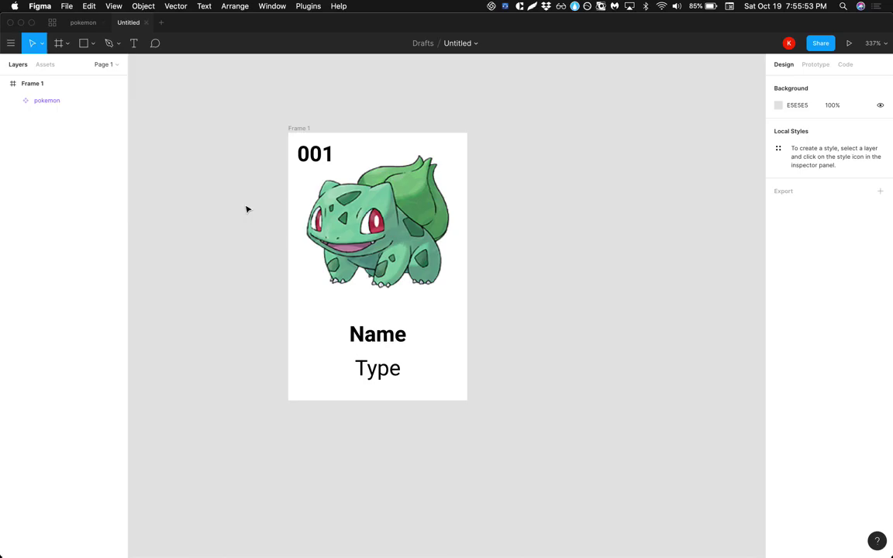
{"action": "key", "text": "super+Tab"}
Create a shareable grid view link in Airtable, copy its URL and return to Figma.
{"action": "left_click", "coordinate": [360, 111]}
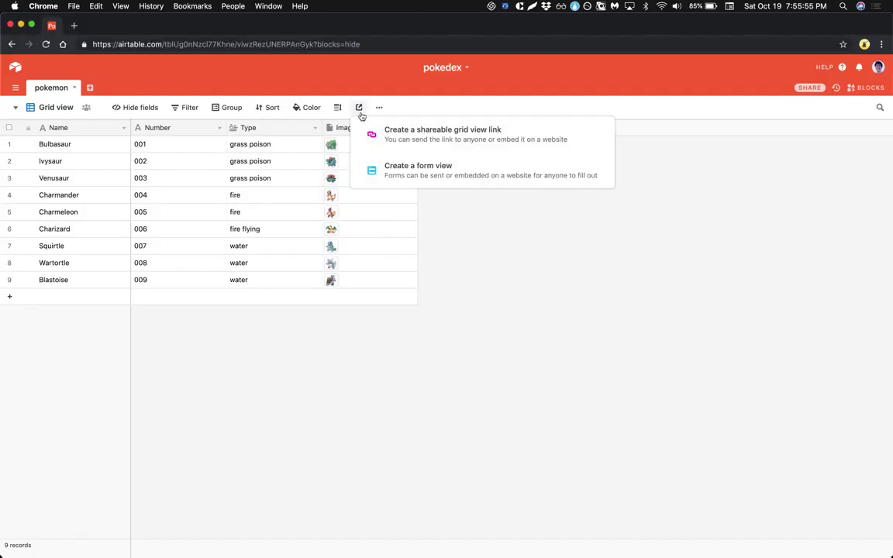
{"action": "left_click", "coordinate": [454, 138]}
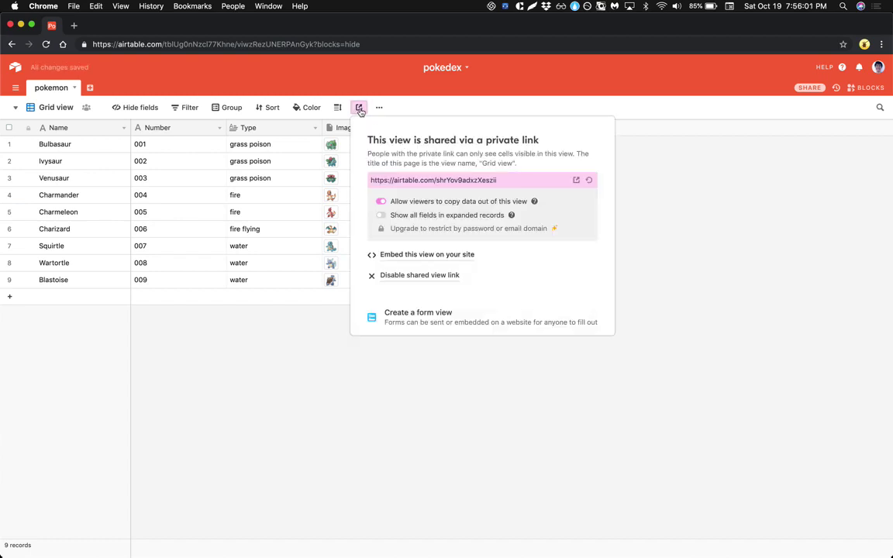
{"action": "left_click", "coordinate": [544, 178]}
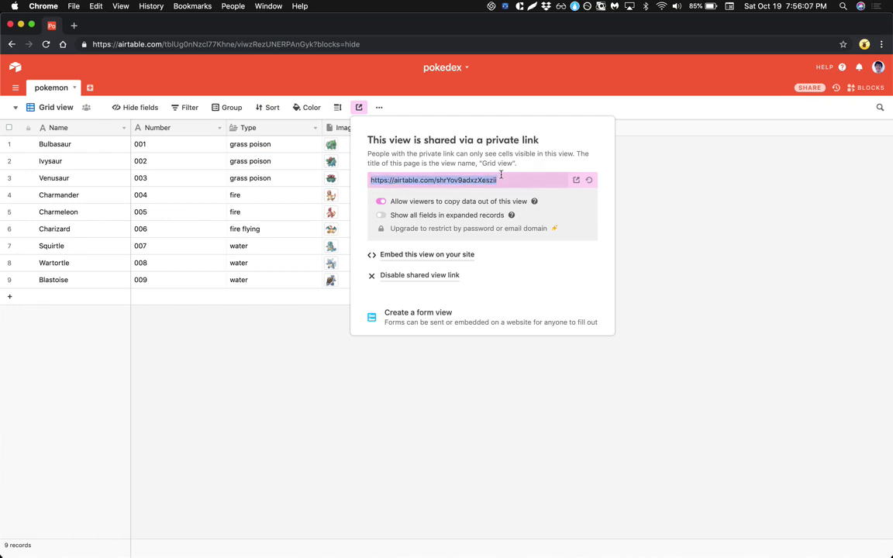
{"action": "left_click", "coordinate": [519, 179]}
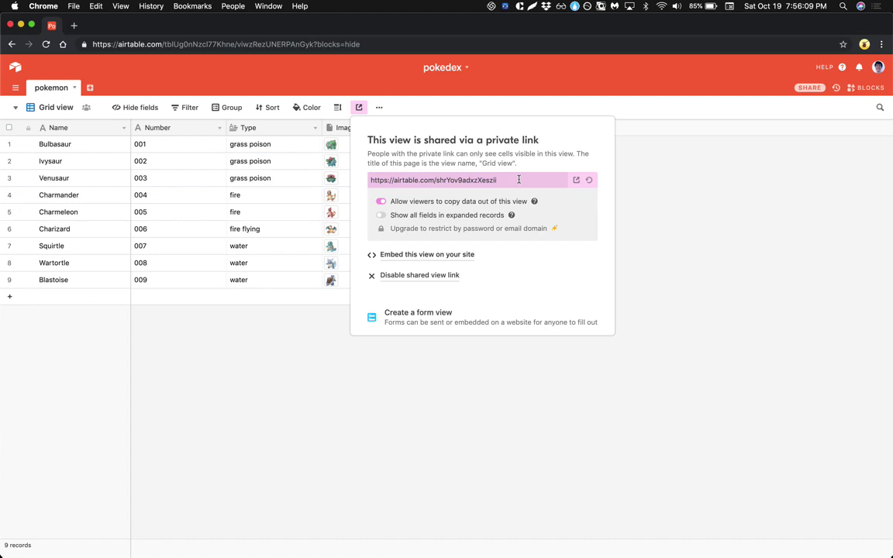
{"action": "left_click", "coordinate": [667, 165]}
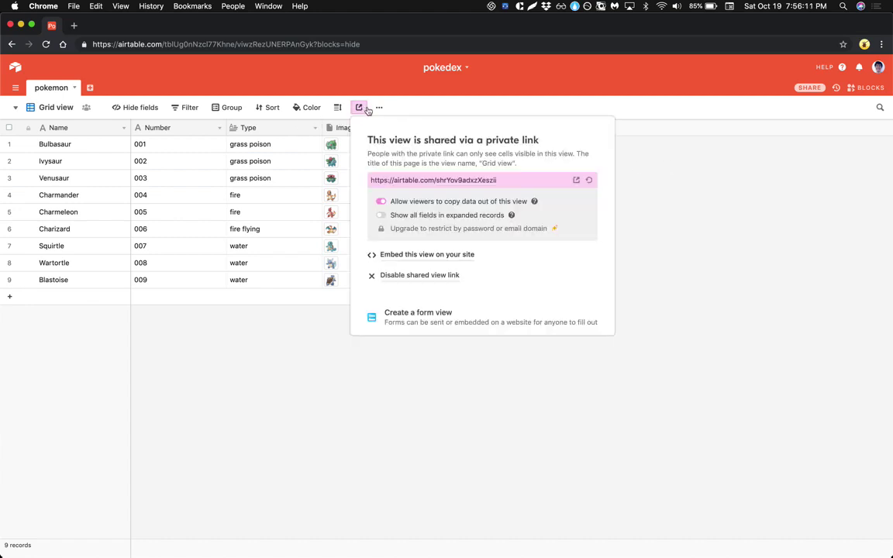
{"action": "left_click", "coordinate": [431, 179]}
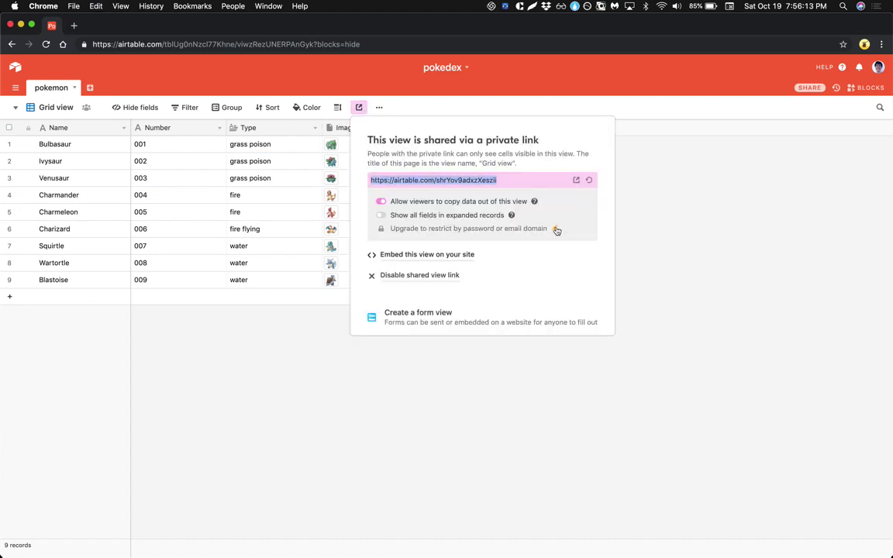
{"action": "left_click", "coordinate": [639, 217]}
{"action": "key", "text": "super+Tab"}
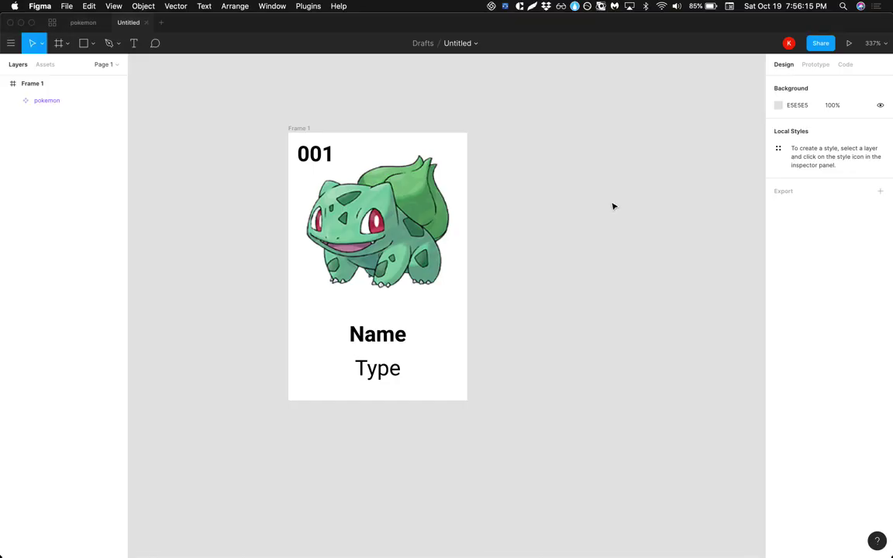
Run Airtable to Figma on Frame 1, paste the shared view link and load the data.
{"action": "scroll", "coordinate": [306, 126], "scroll_direction": "down", "scroll_amount": 3}
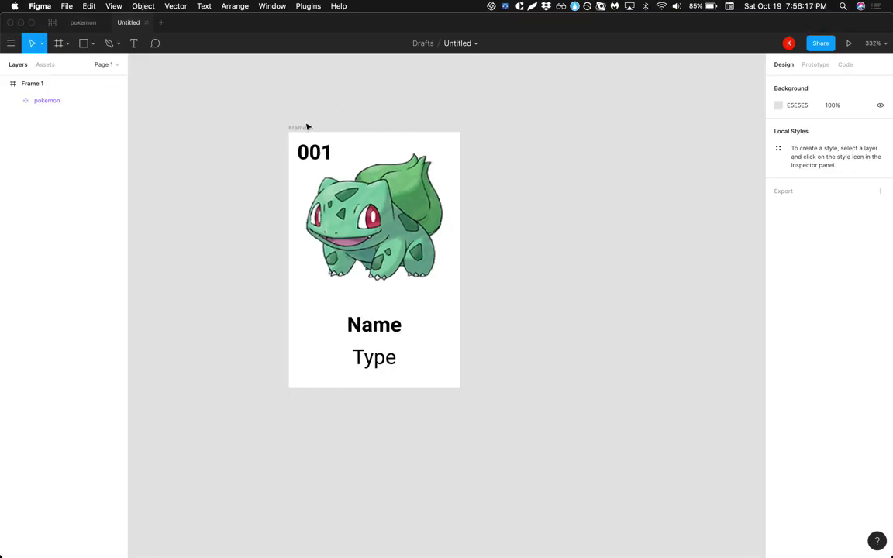
{"action": "left_click", "coordinate": [308, 6]}
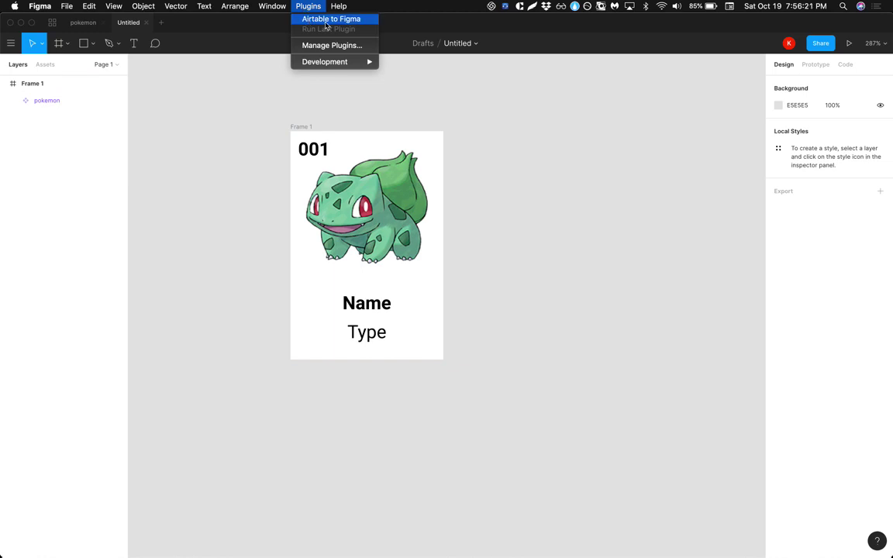
{"action": "left_click", "coordinate": [307, 21]}
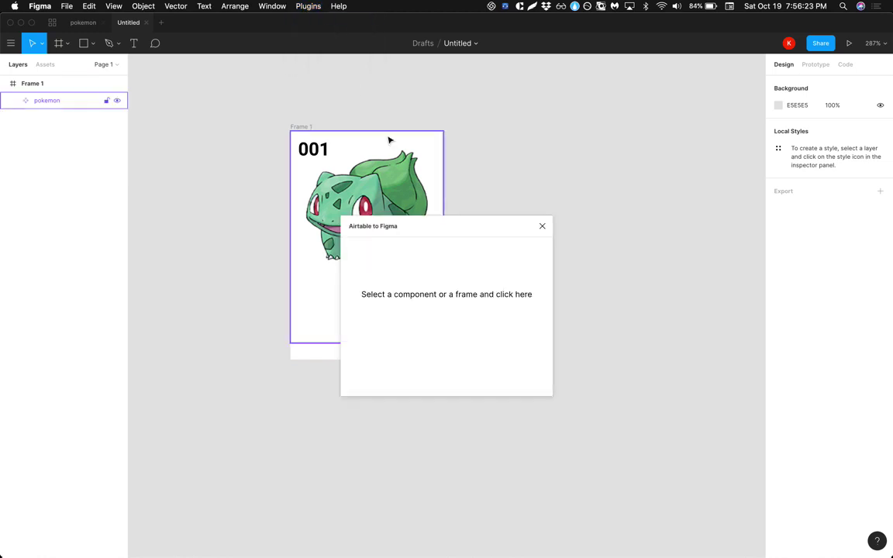
{"action": "left_click", "coordinate": [307, 128]}
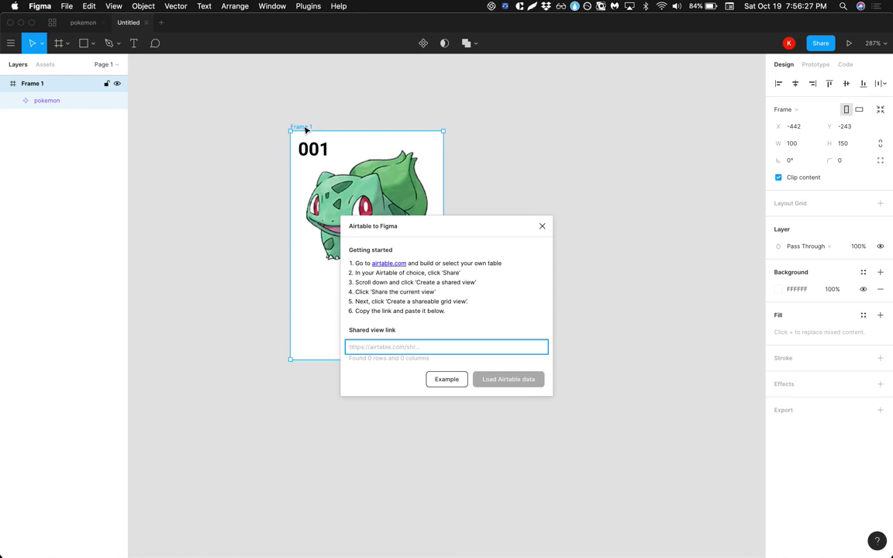
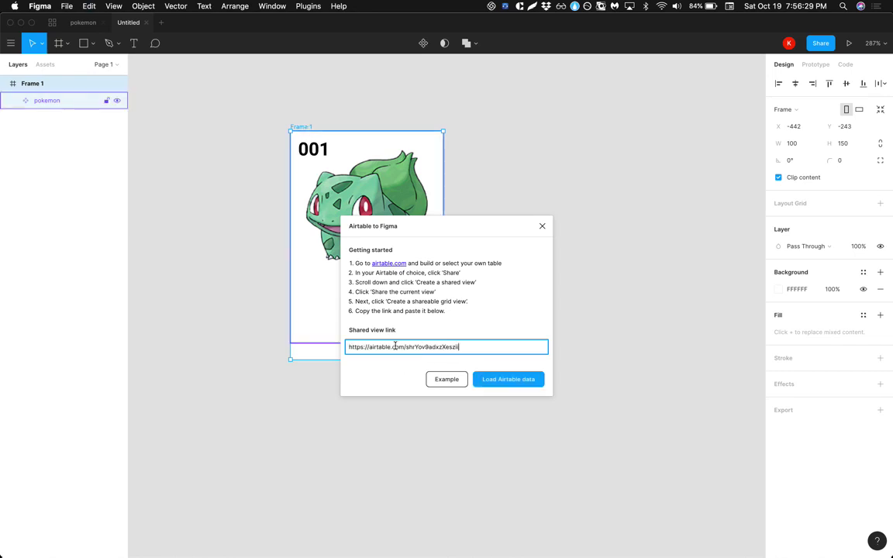
{"action": "left_click", "coordinate": [513, 383]}
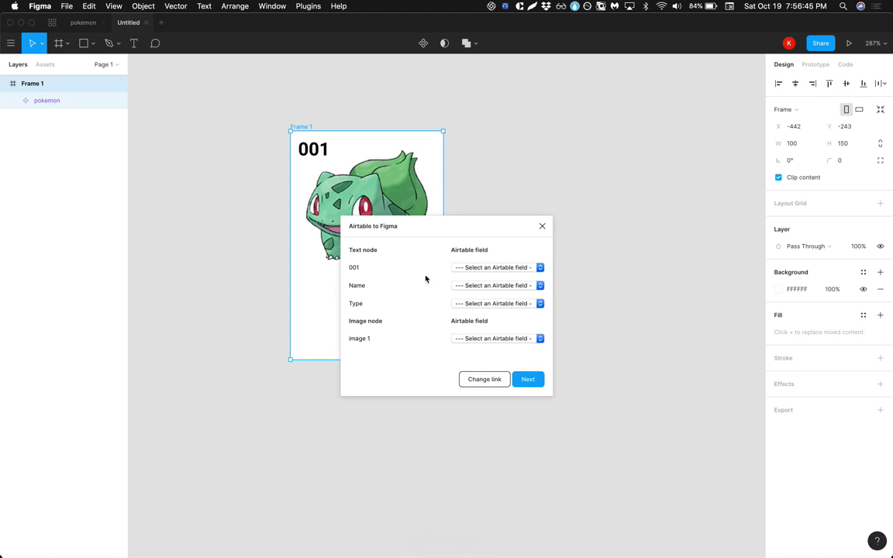
Map 001 to Number, Name to Name, Type to Type and image 1 to Image.
{"action": "left_click", "coordinate": [482, 269]}
{"action": "left_click", "coordinate": [474, 284]}
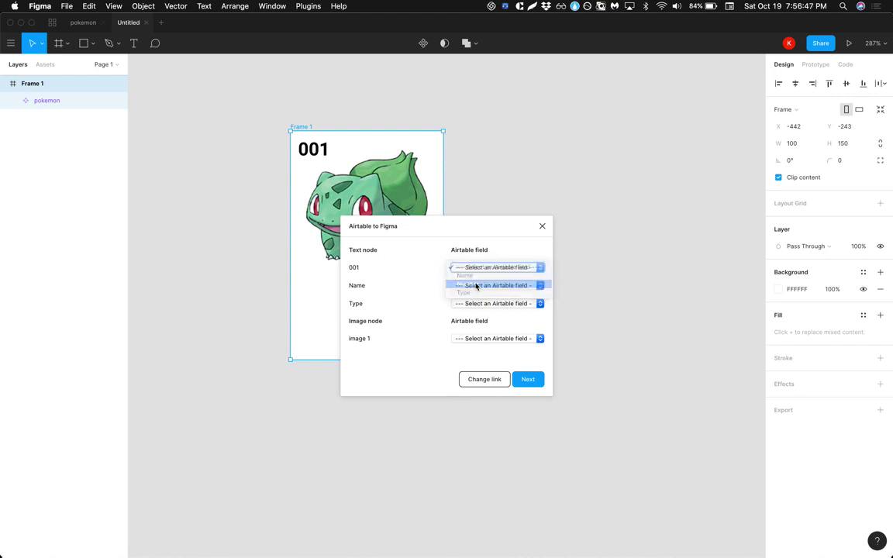
{"action": "left_click", "coordinate": [473, 285]}
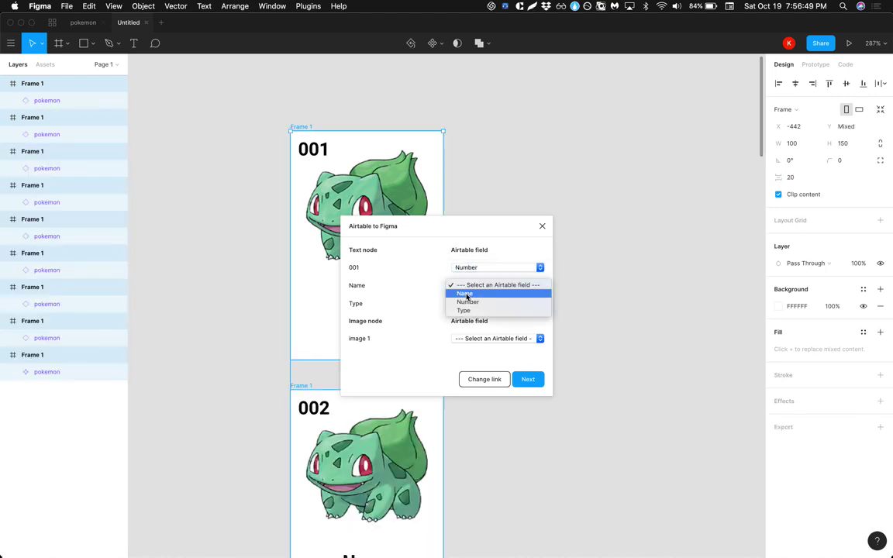
{"action": "left_click", "coordinate": [467, 294]}
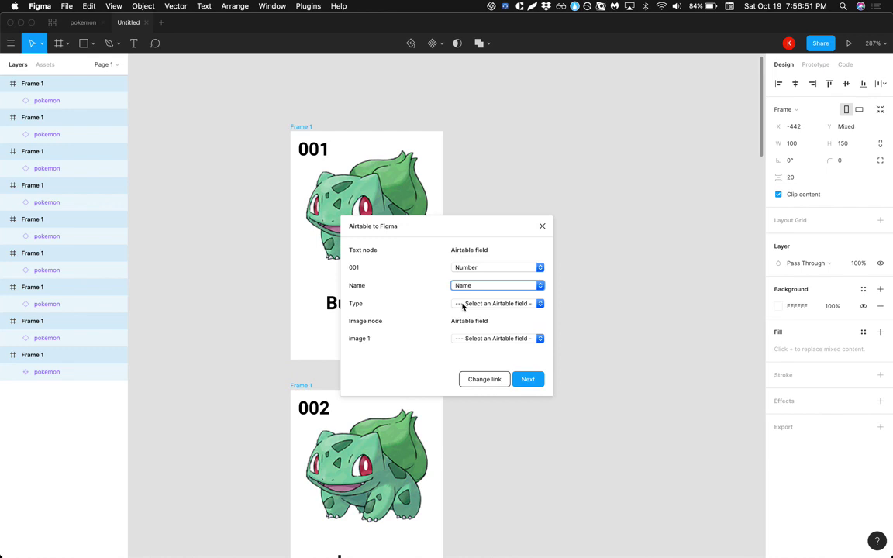
{"action": "left_click", "coordinate": [463, 305]}
{"action": "left_click", "coordinate": [463, 328]}
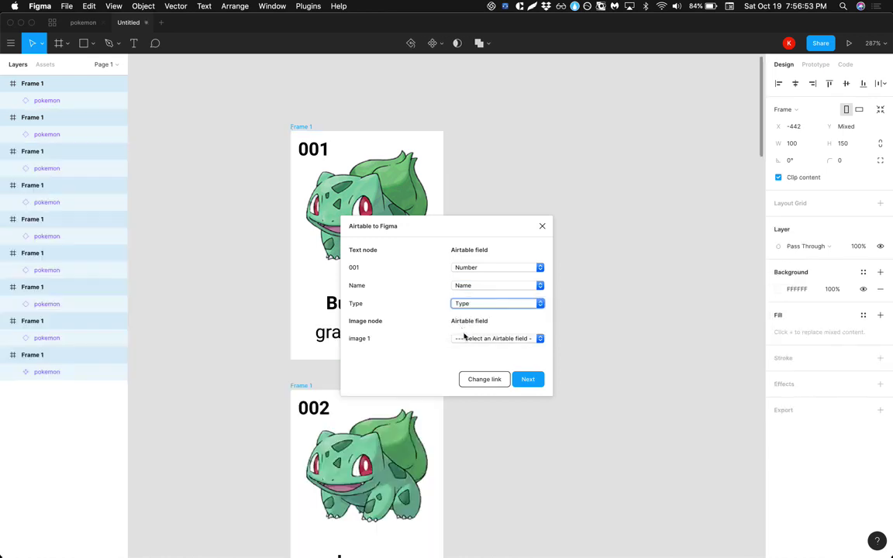
{"action": "left_click", "coordinate": [464, 338]}
{"action": "left_click", "coordinate": [465, 349]}
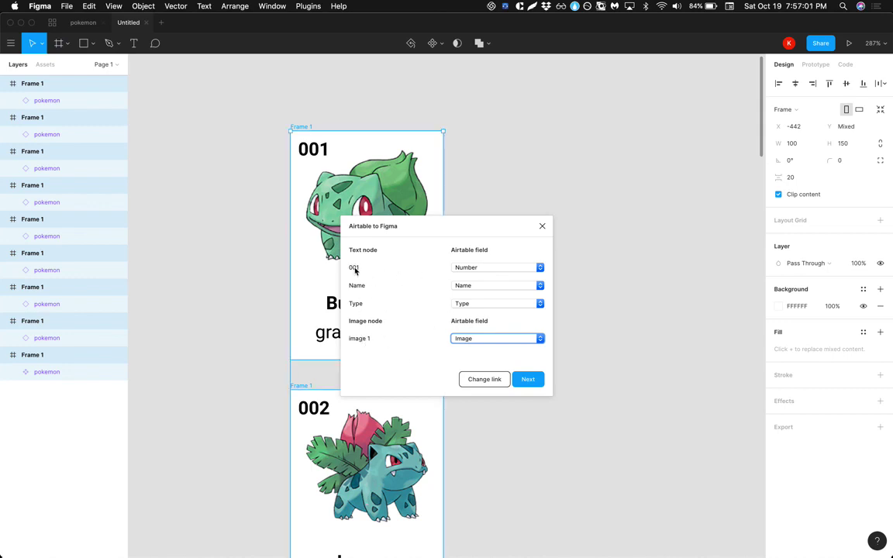
{"action": "key", "text": "super+Tab"}
Check the Name field's type settings in Airtable and cancel without changes.
{"action": "left_click", "coordinate": [99, 166]}
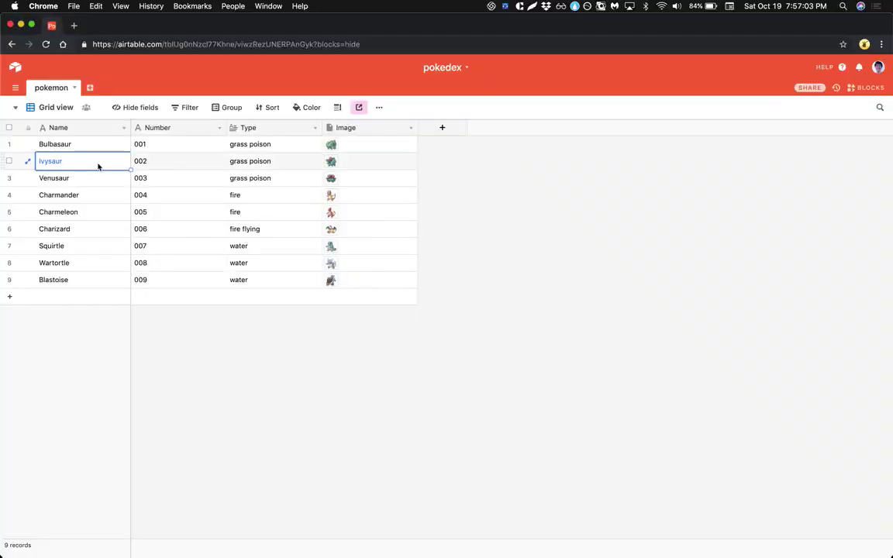
{"action": "left_click", "coordinate": [93, 146]}
{"action": "left_click", "coordinate": [123, 127]}
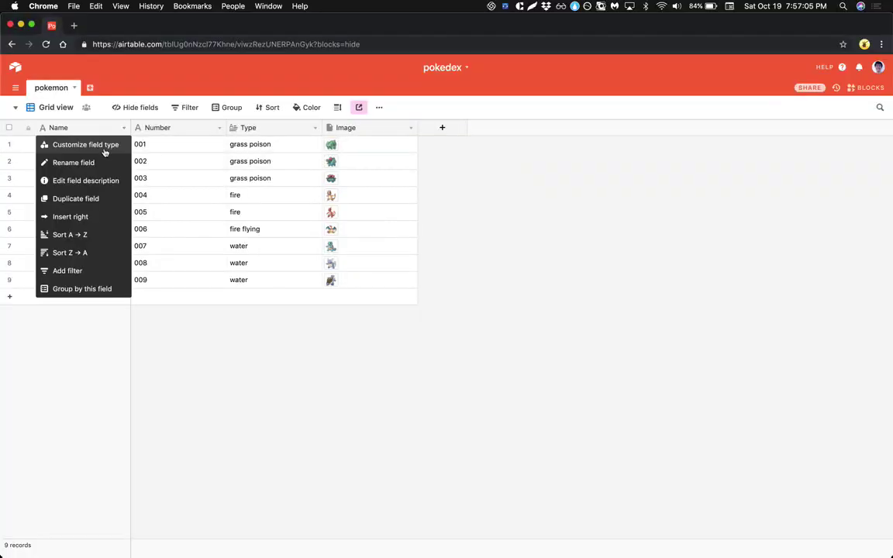
{"action": "left_click", "coordinate": [105, 145]}
{"action": "left_click", "coordinate": [138, 237]}
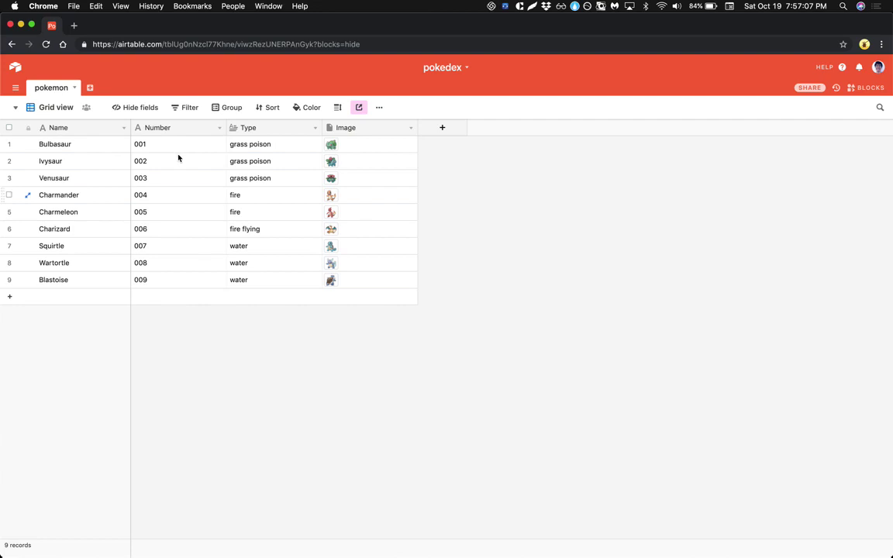
Check that the Type field is Long text and cancel without changes.
{"action": "left_click", "coordinate": [196, 132]}
{"action": "left_click", "coordinate": [191, 147]}
{"action": "left_click", "coordinate": [267, 145]}
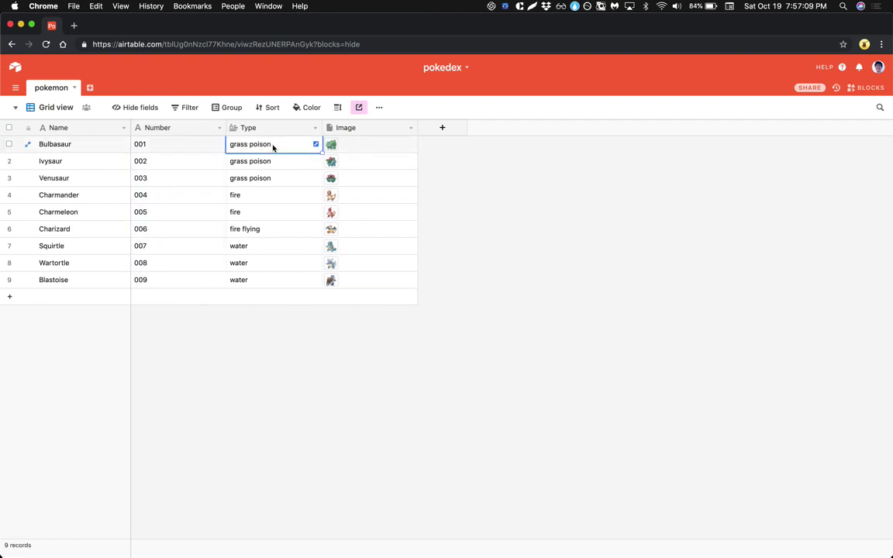
{"action": "left_click", "coordinate": [315, 128]}
{"action": "left_click", "coordinate": [295, 146]}
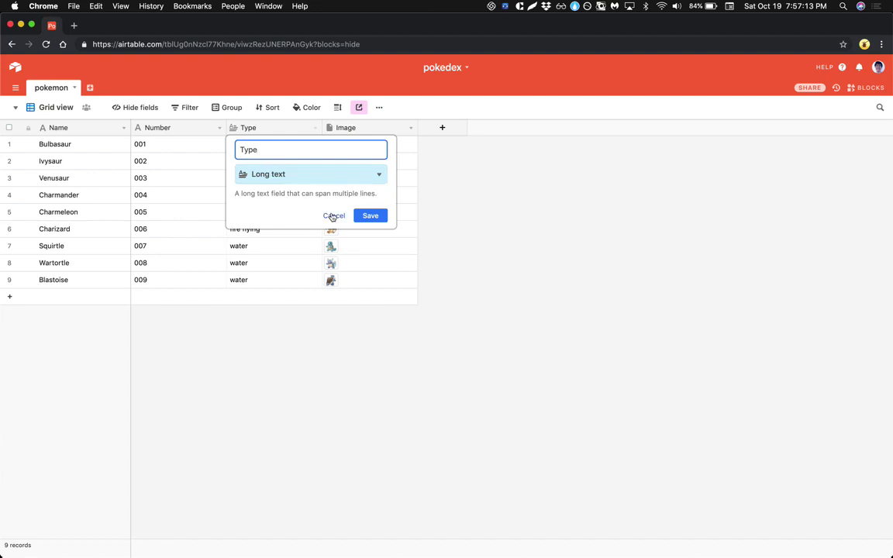
{"action": "left_click", "coordinate": [332, 216]}
Confirm the Image field is an Attachment, cancel, and return to the Figma plugin.
{"action": "left_click", "coordinate": [319, 176]}
{"action": "left_click", "coordinate": [384, 149]}
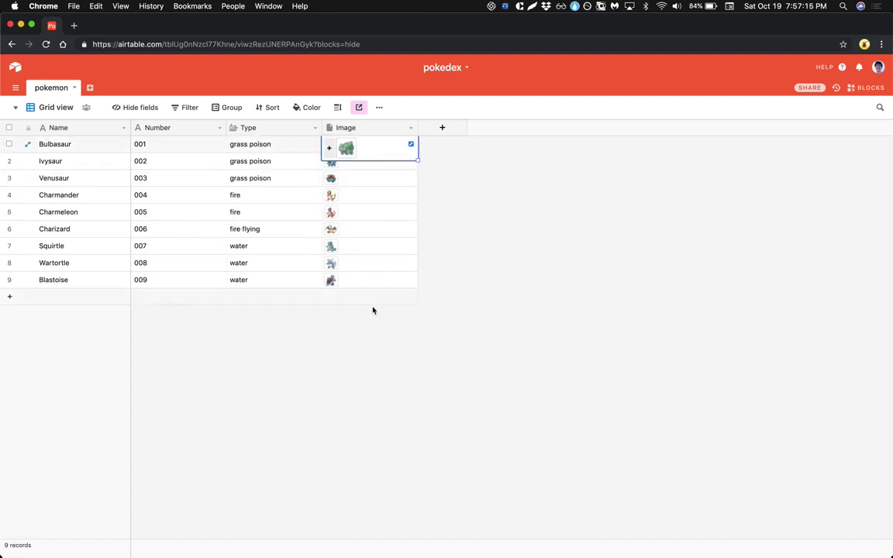
{"action": "key", "text": "super+Tab"}
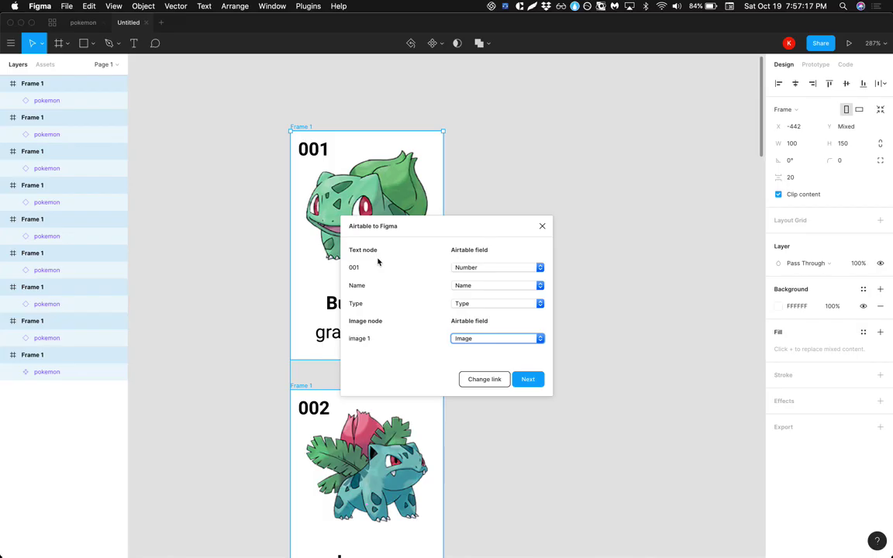
{"action": "key", "text": "super+Tab"}
{"action": "left_click", "coordinate": [411, 128]}
{"action": "left_click", "coordinate": [387, 146]}
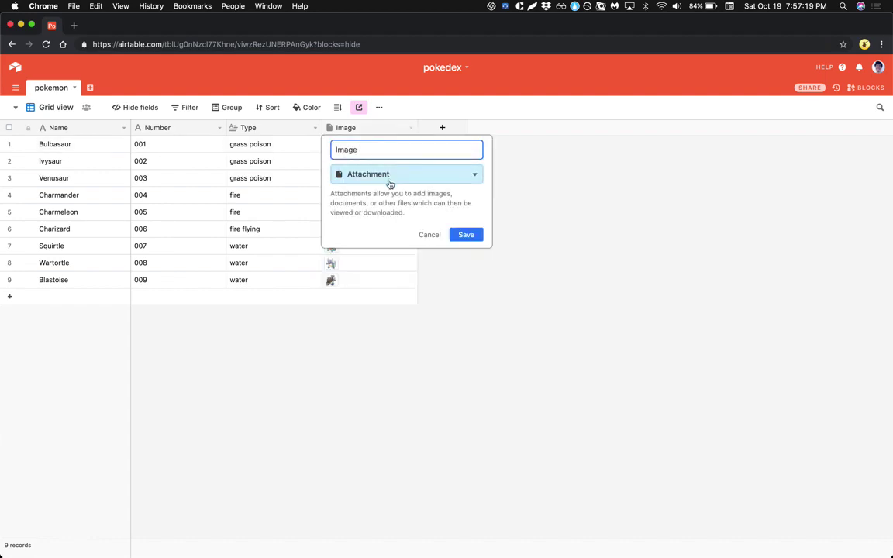
{"action": "left_click", "coordinate": [427, 235]}
{"action": "key", "text": "super+Tab"}
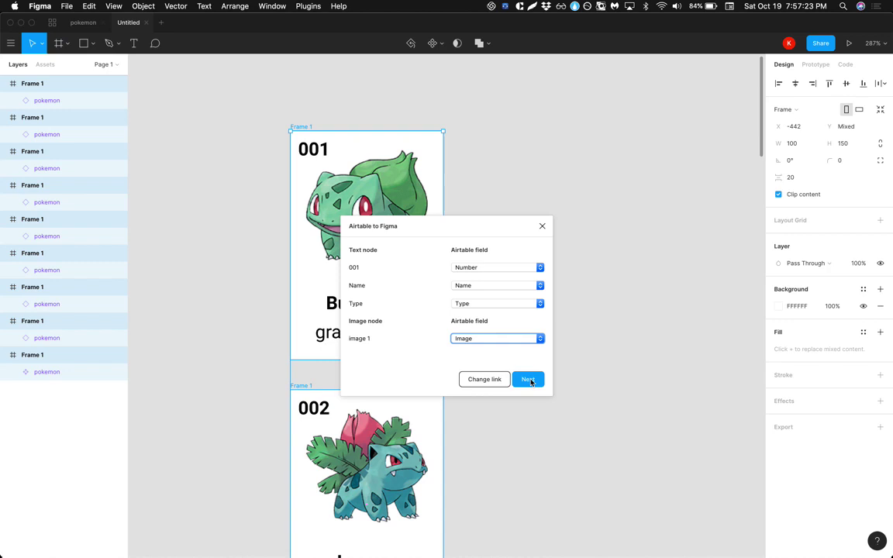
Arrange cards 001 Bulbasaur to 009 Blastoise in a three-column grid with spacing 10.
{"action": "left_click", "coordinate": [529, 380]}
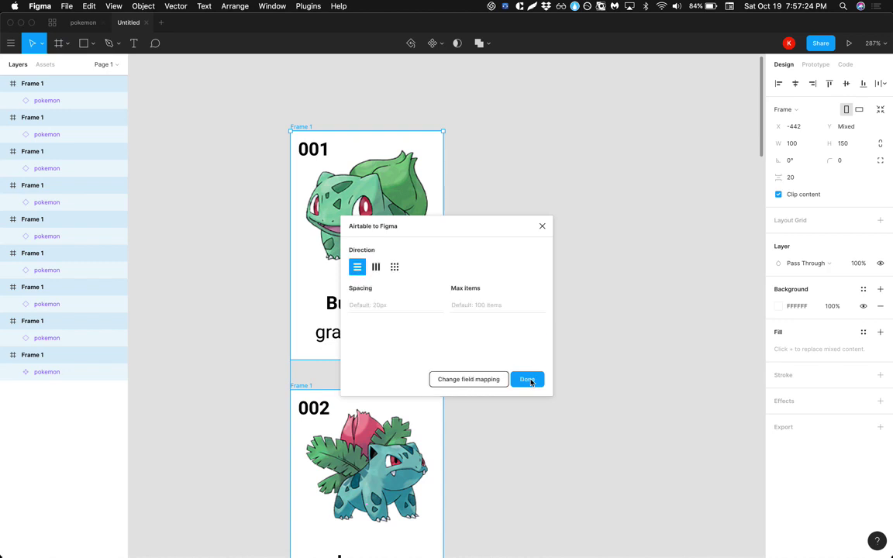
{"action": "left_click", "coordinate": [376, 268]}
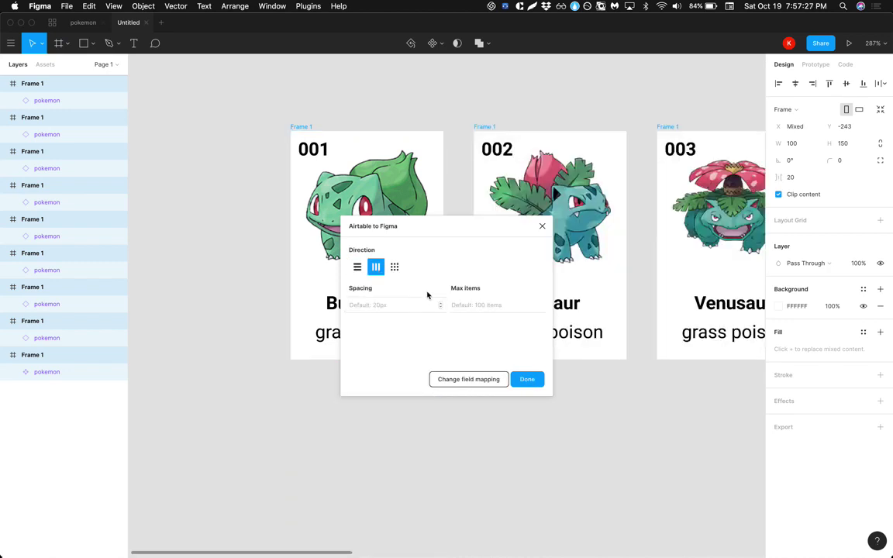
{"action": "left_click", "coordinate": [394, 267]}
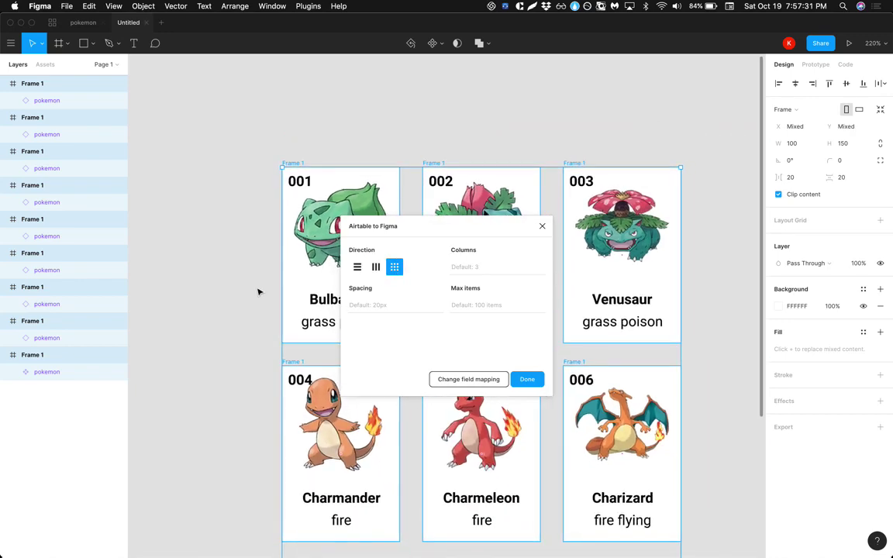
{"action": "left_click", "coordinate": [375, 267]}
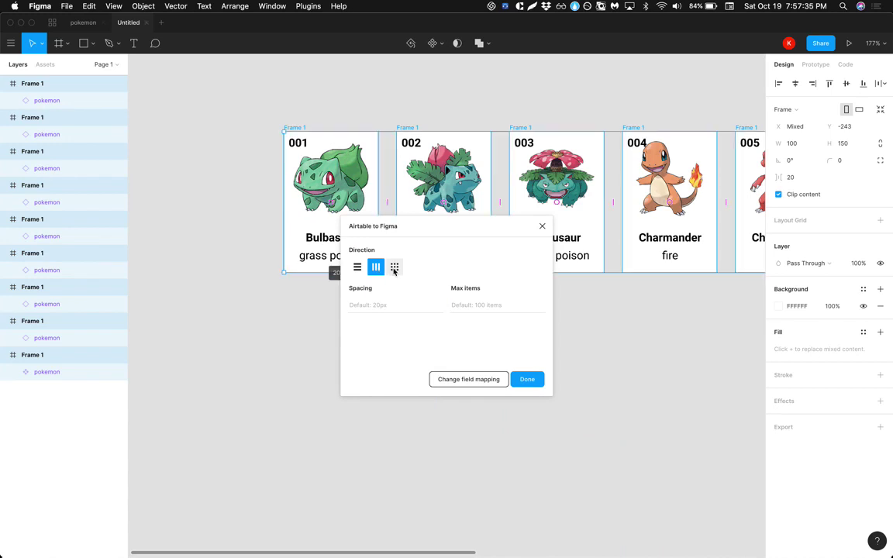
{"action": "left_click", "coordinate": [394, 269]}
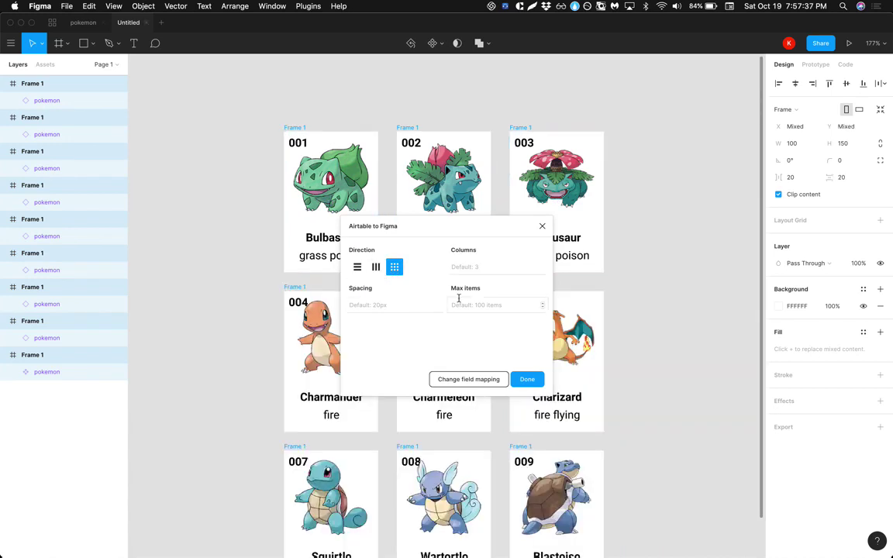
{"action": "left_click", "coordinate": [409, 305]}
{"action": "type", "text": "10"}
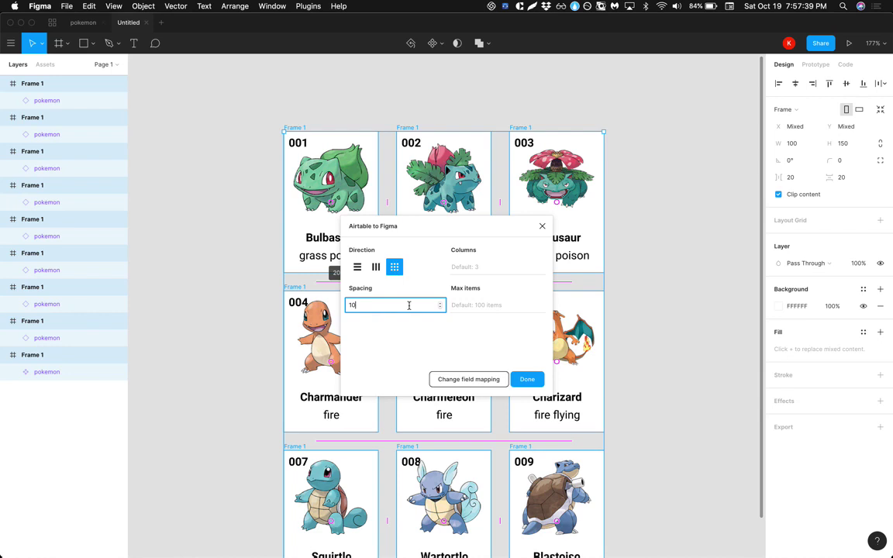
{"action": "left_click", "coordinate": [469, 267]}
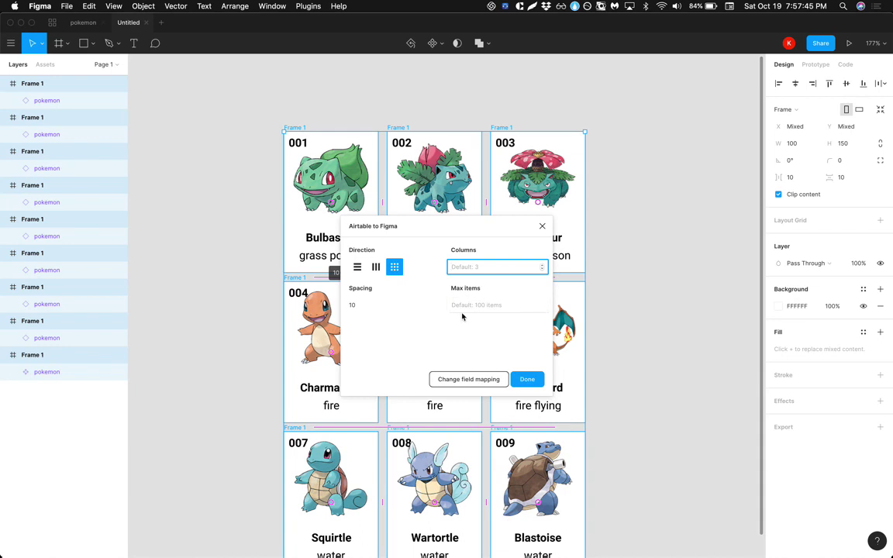
{"action": "left_click", "coordinate": [527, 379]}
{"action": "left_click", "coordinate": [625, 387]}
{"action": "scroll", "coordinate": [625, 388], "scroll_direction": "down", "scroll_amount": 2}
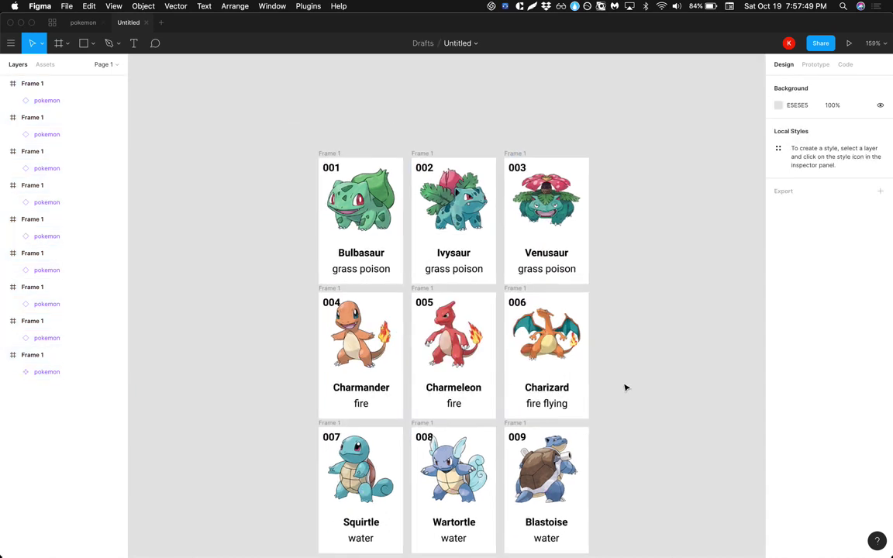
{"action": "scroll", "coordinate": [626, 388], "scroll_direction": "down", "scroll_amount": 3}
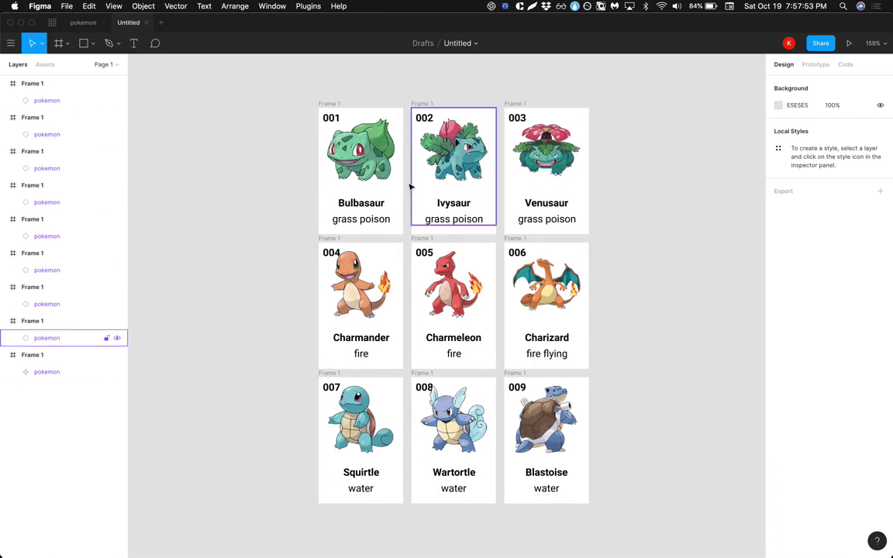
{"action": "scroll", "coordinate": [672, 338], "scroll_direction": "up", "scroll_amount": 1}
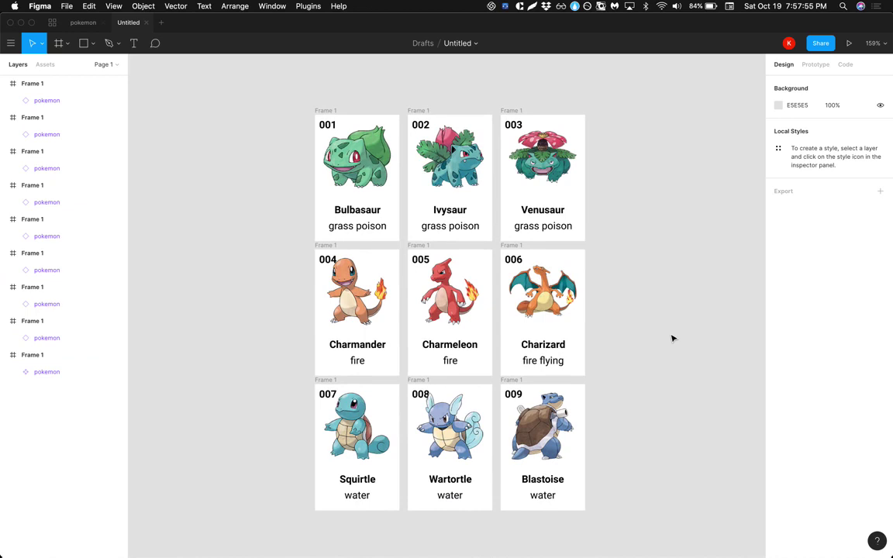